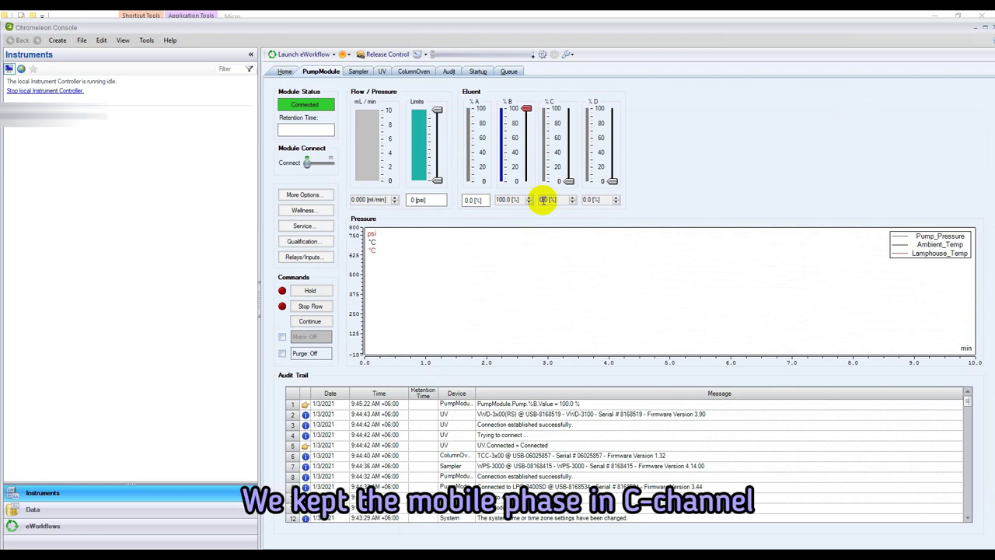
- Set the pump's eluent C to 100% and the flow rate to 0.5 ml/min
type("1")
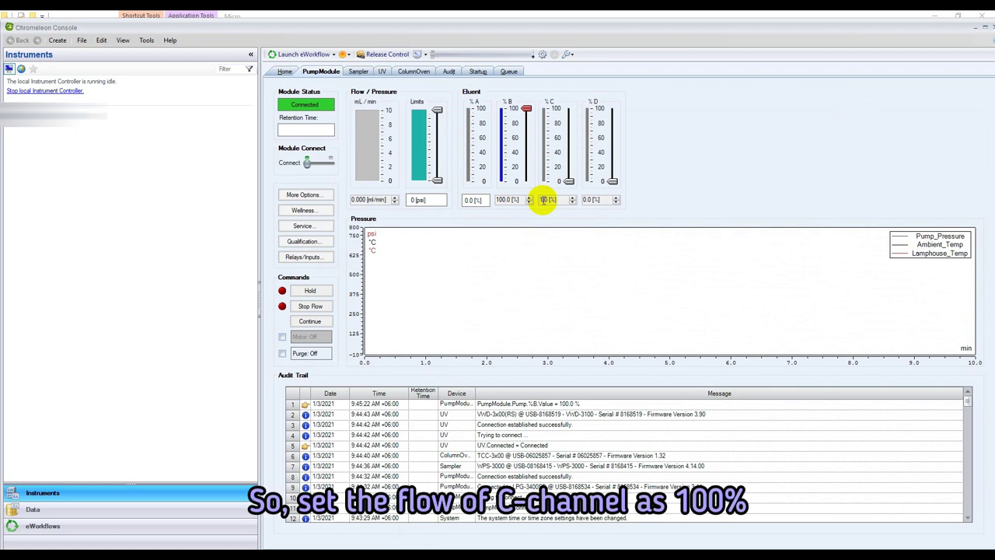
key("Return")
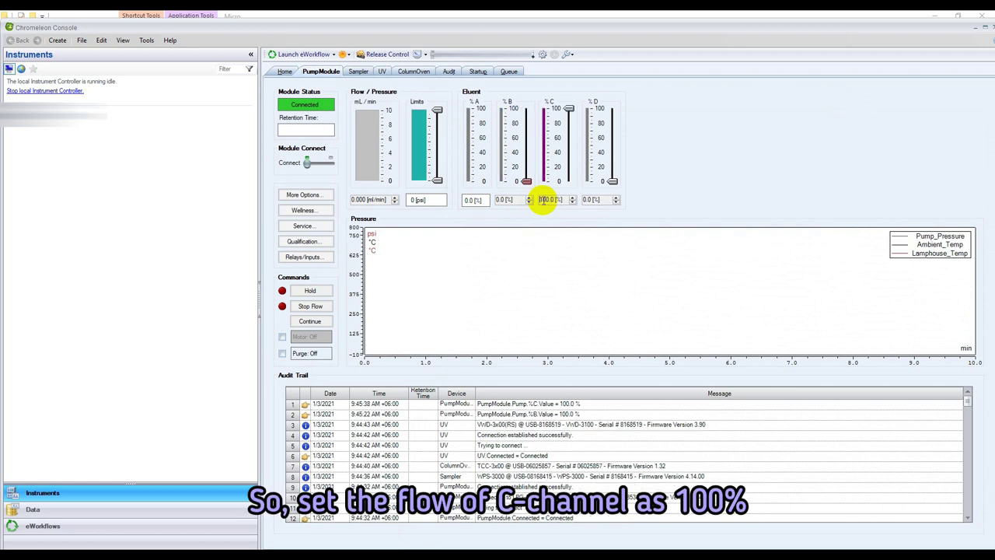
left_click(361, 201)
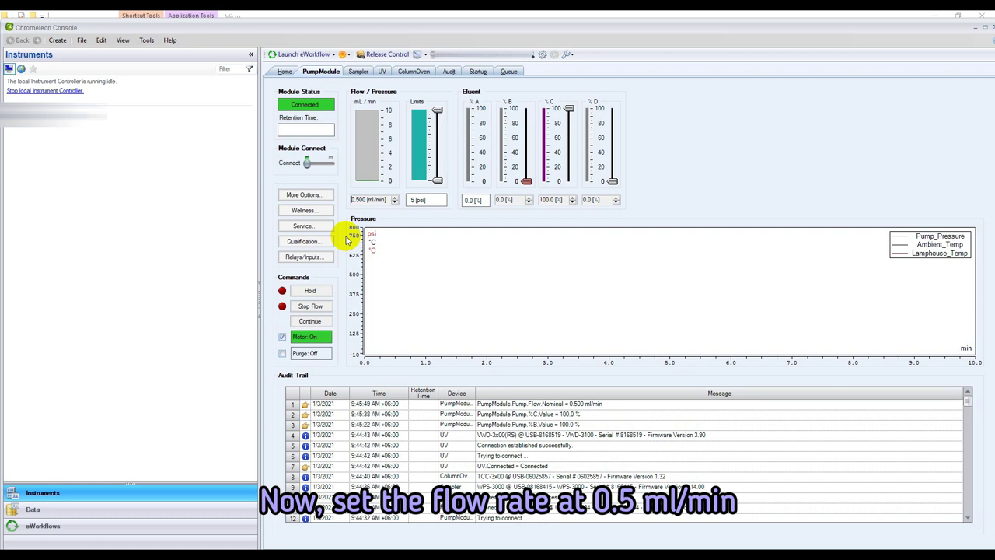
- Prime the sampler syringe, wash the buffer loop, and wash the needle externally
left_click(356, 73)
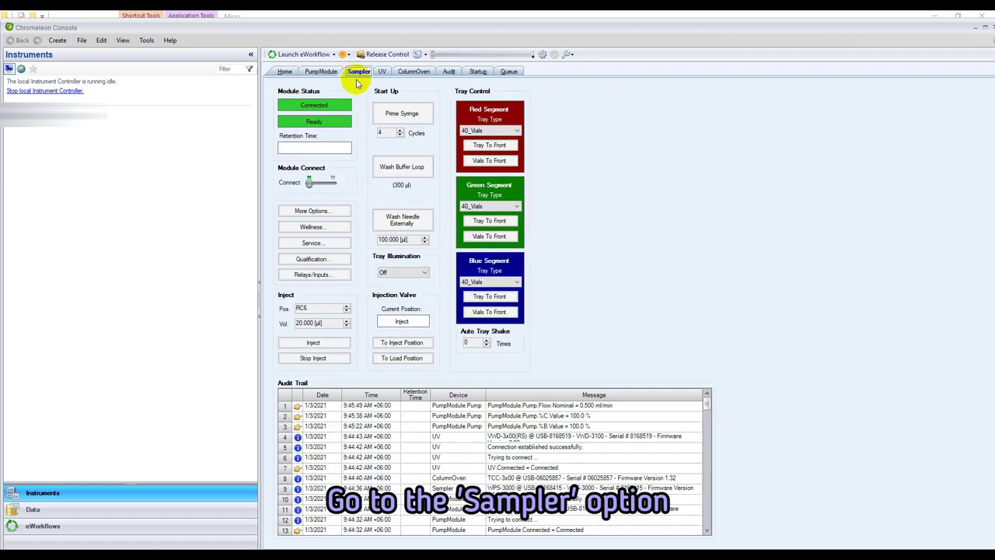
left_click(391, 117)
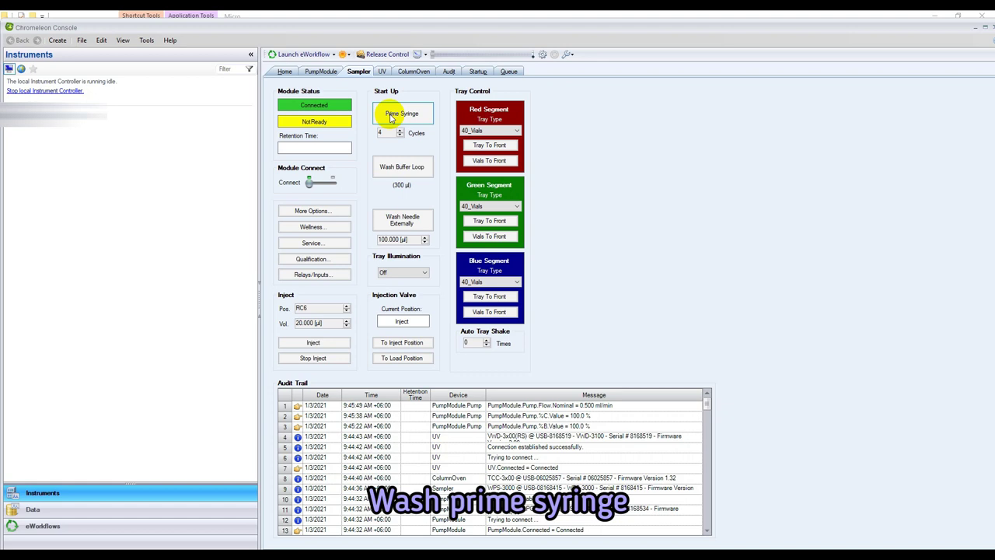
left_click(401, 167)
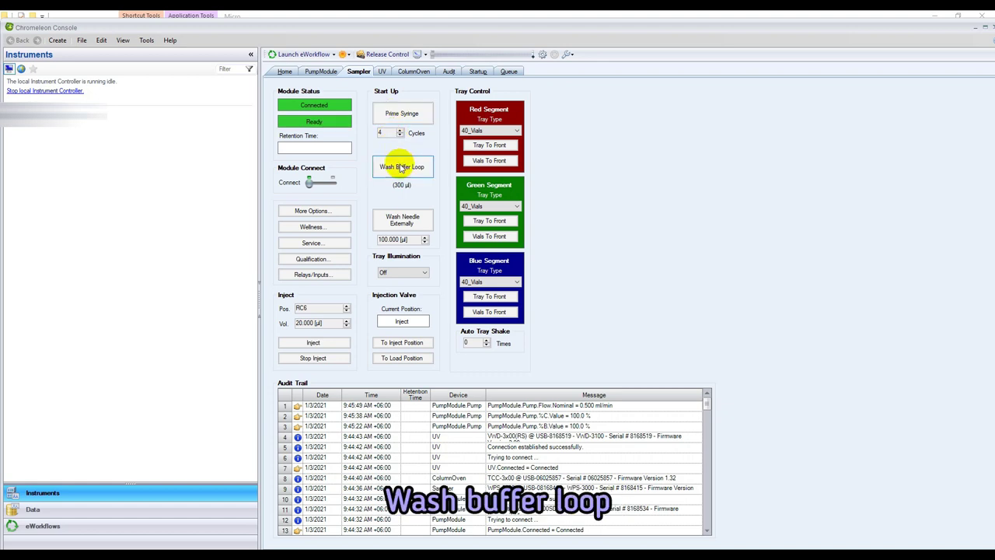
left_click(408, 222)
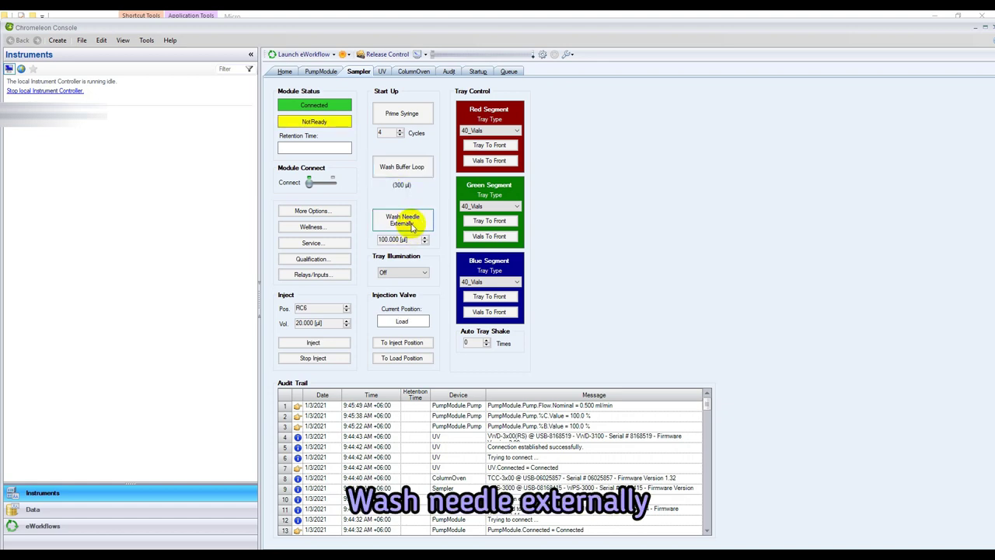
- Turn on the UV lamp and set the UV 1 detection wavelength to 248 nm
left_click(383, 72)
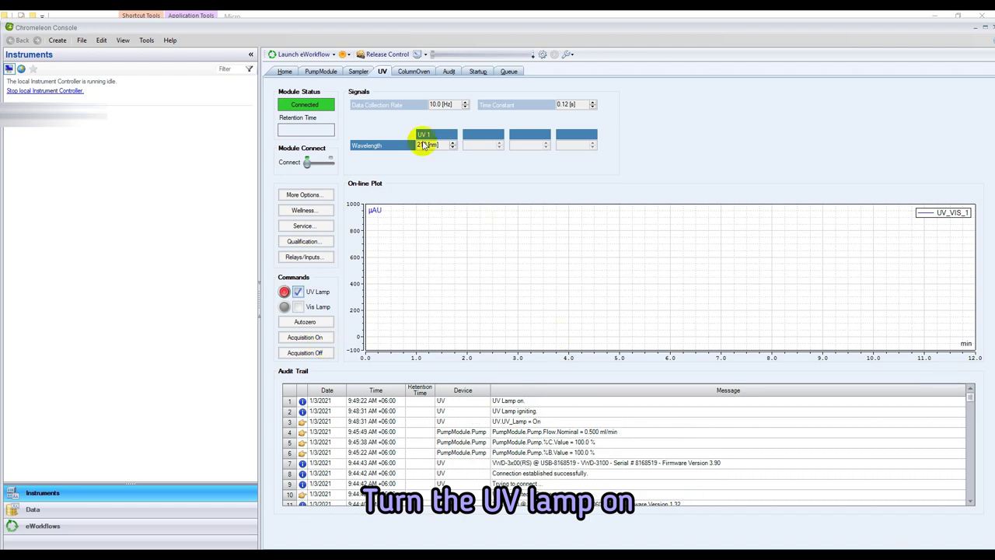
type("24")
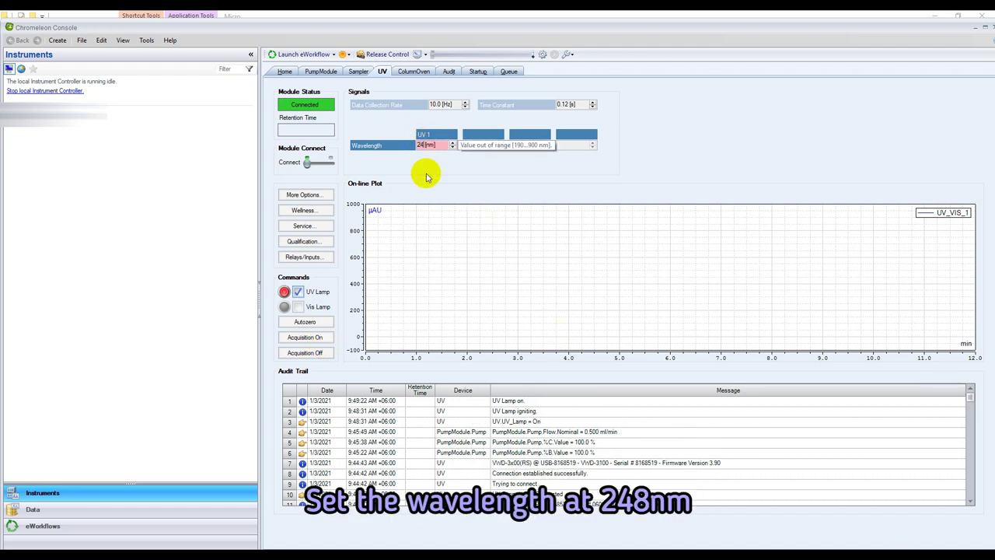
type("8")
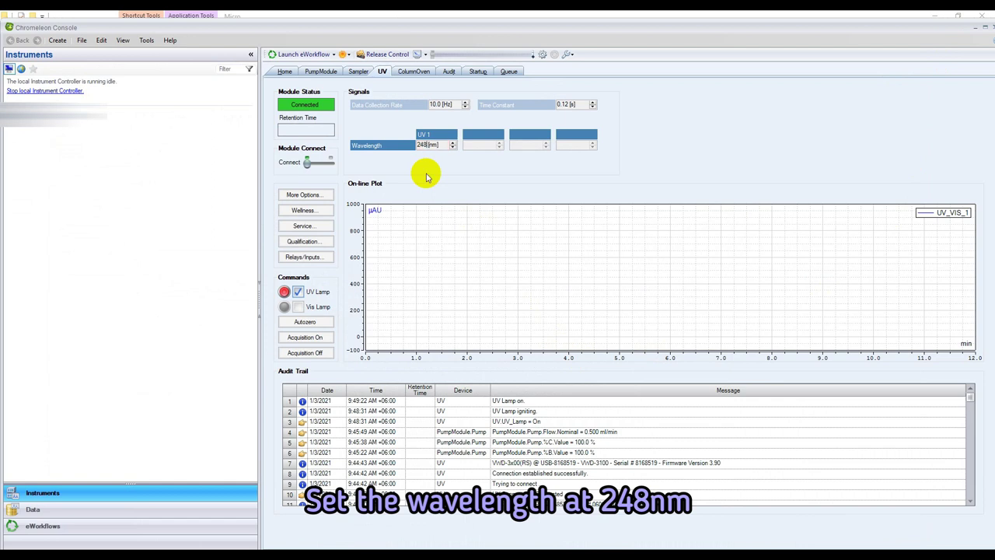
key("Return")
- Check the column oven's temperature control setting and the instrument's queue
left_click(418, 72)
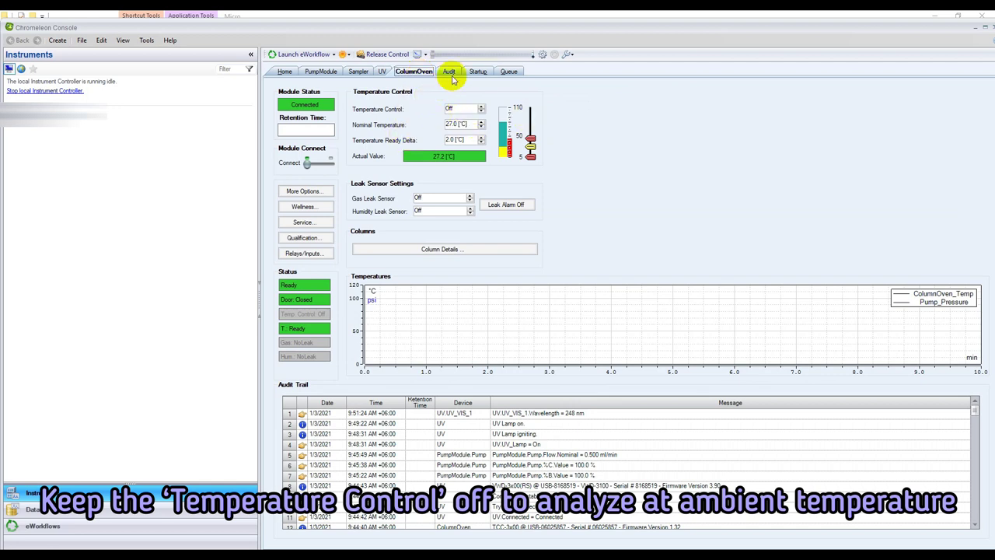
left_click(508, 72)
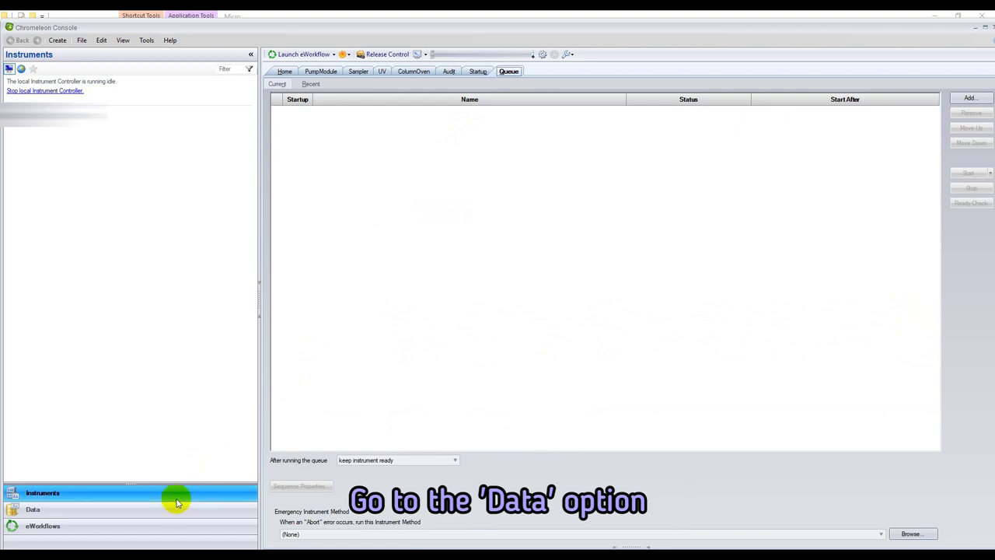
- Create a new sequence with three STD vials starting at RA1, 20 µl injection volume, and on-demand view updates for MS data
left_click(101, 508)
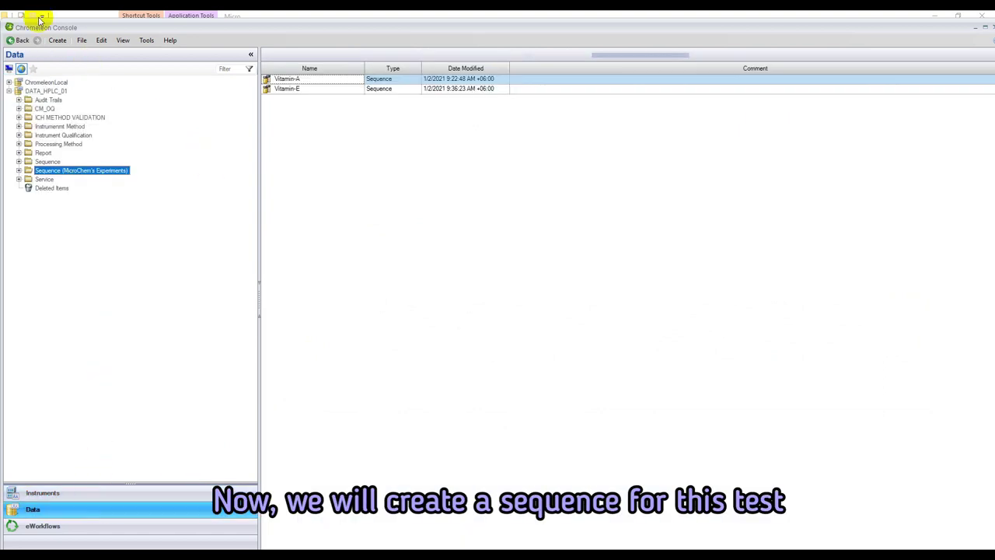
left_click(57, 42)
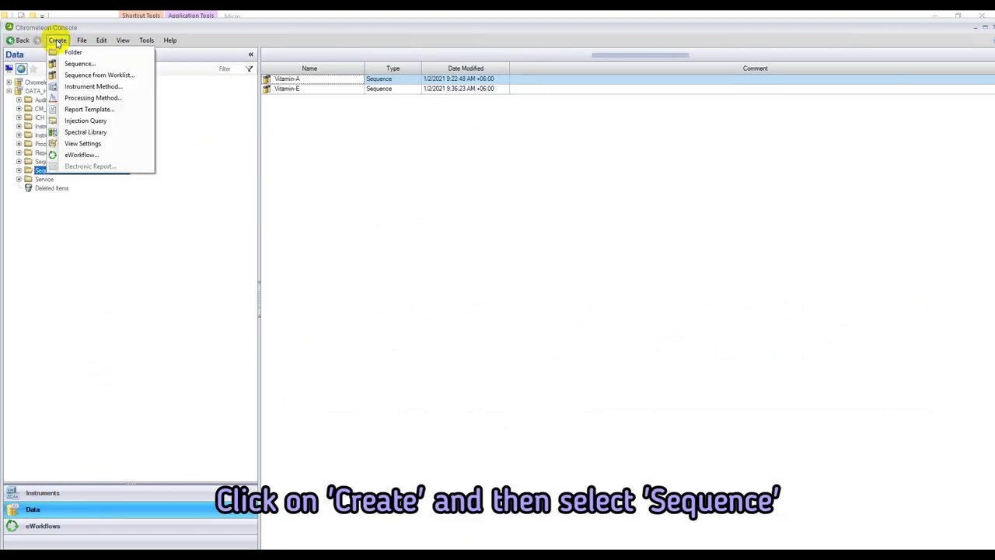
left_click(70, 64)
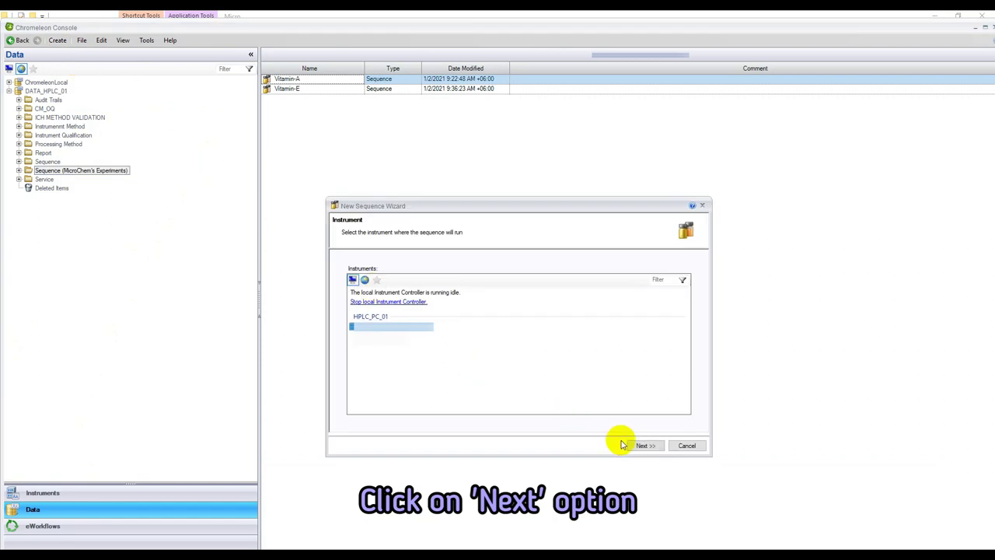
left_click(649, 446)
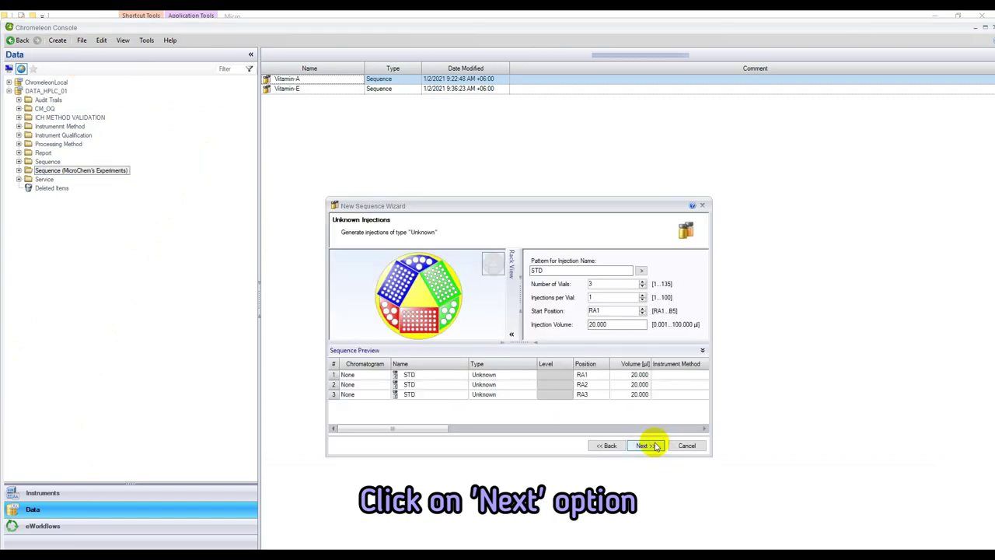
left_click(649, 445)
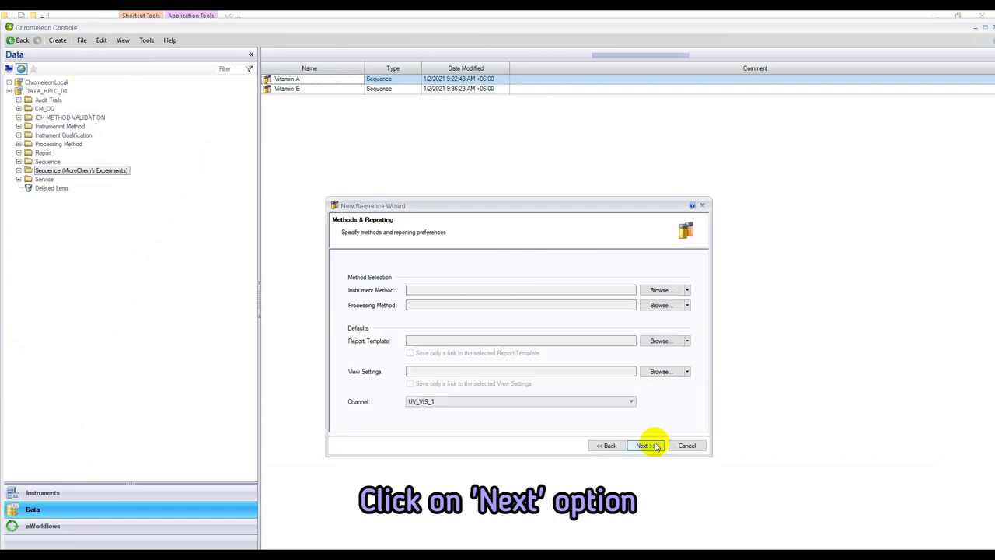
left_click(653, 445)
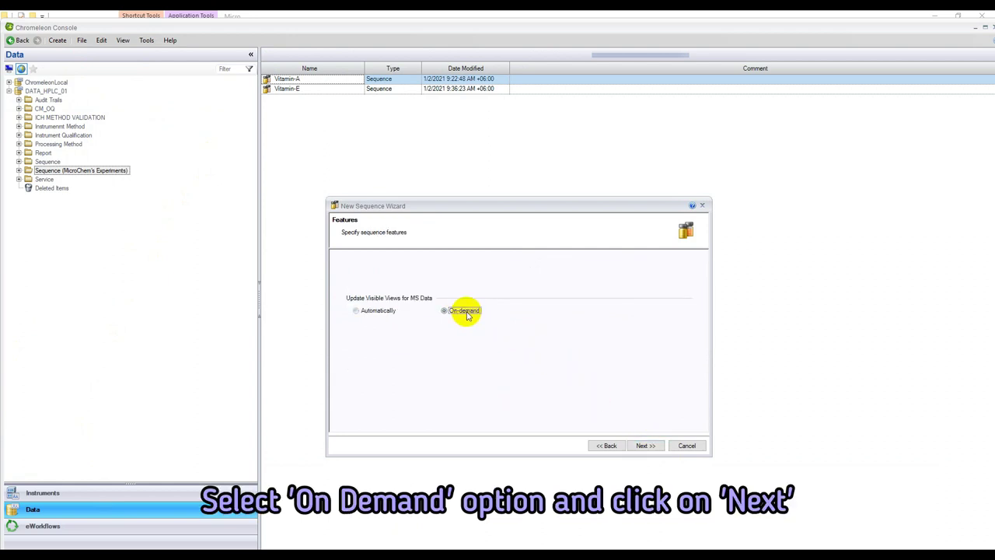
left_click(646, 446)
left_click(645, 446)
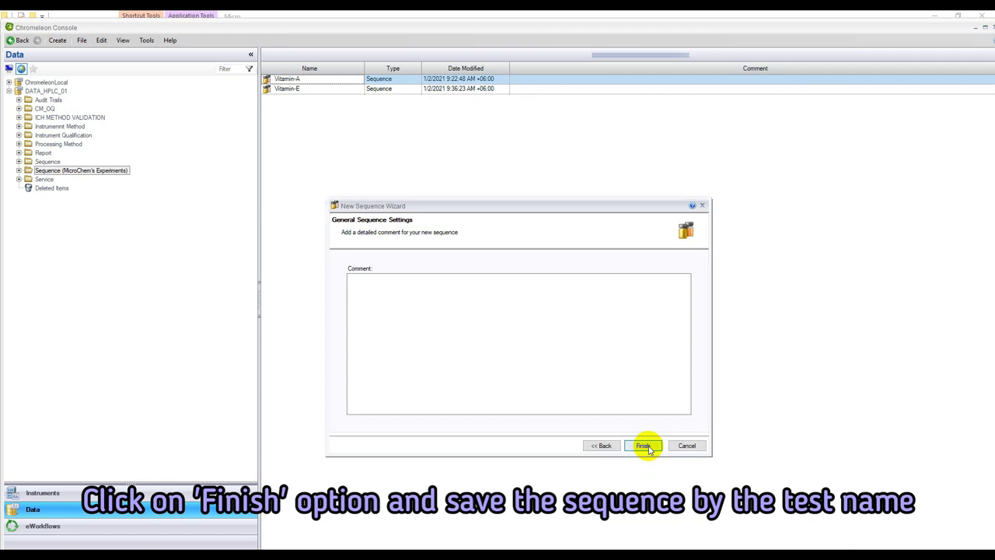
- Save the new sequence as Vitamin-C in the Sequence (MicroChem's Experiments) folder
type("Vita")
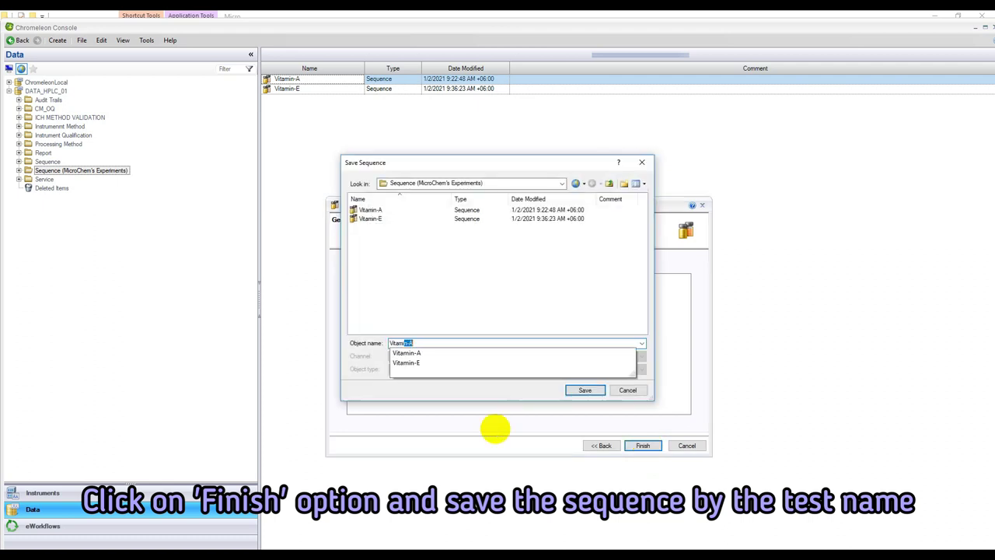
type("min-C")
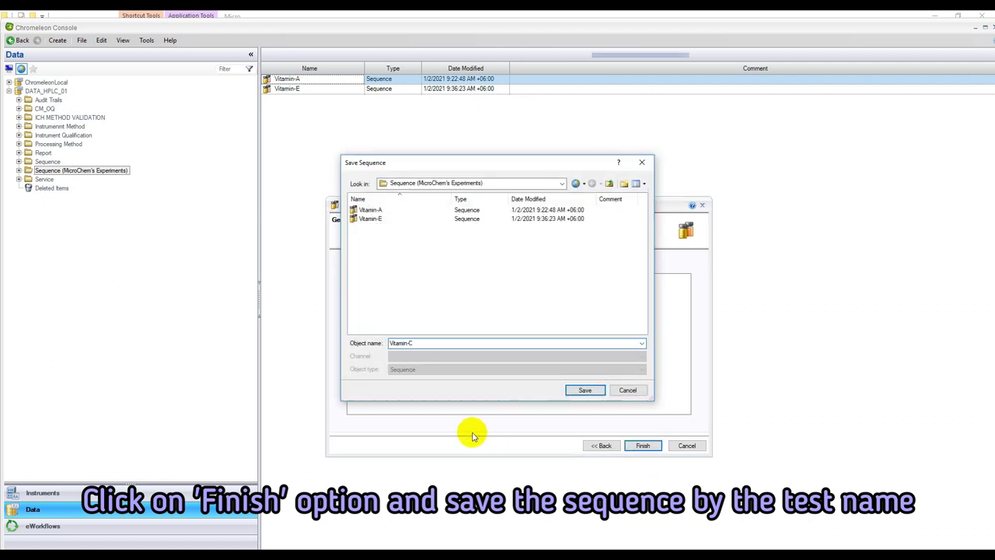
left_click(583, 390)
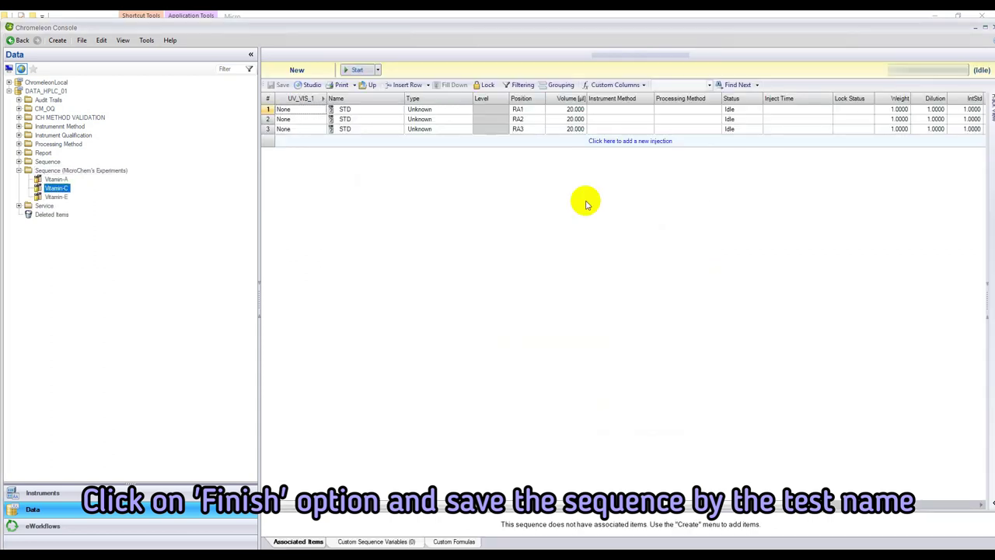
- Start a new instrument method for the first injection, with a 10 min run time and all diagnostic channels deselected
left_click(649, 109)
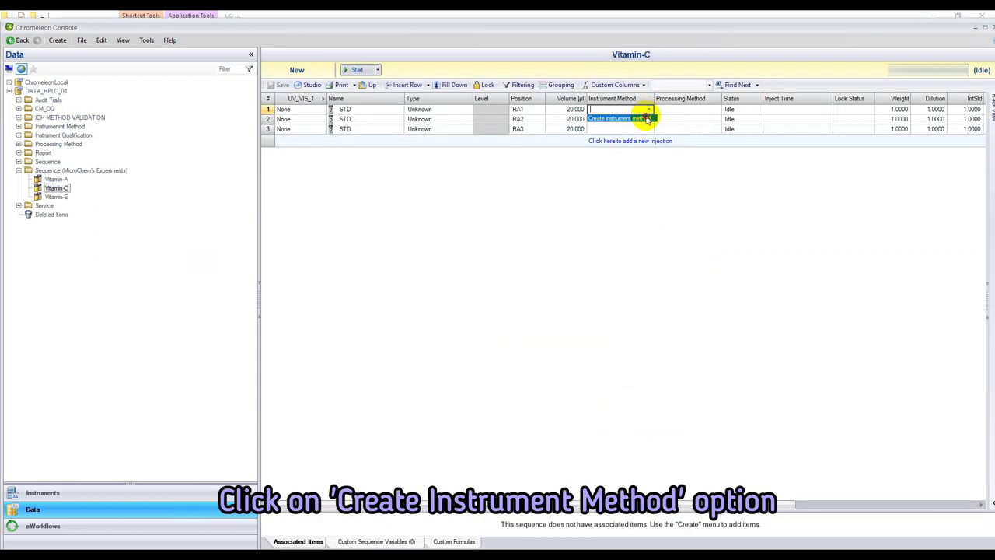
left_click(646, 119)
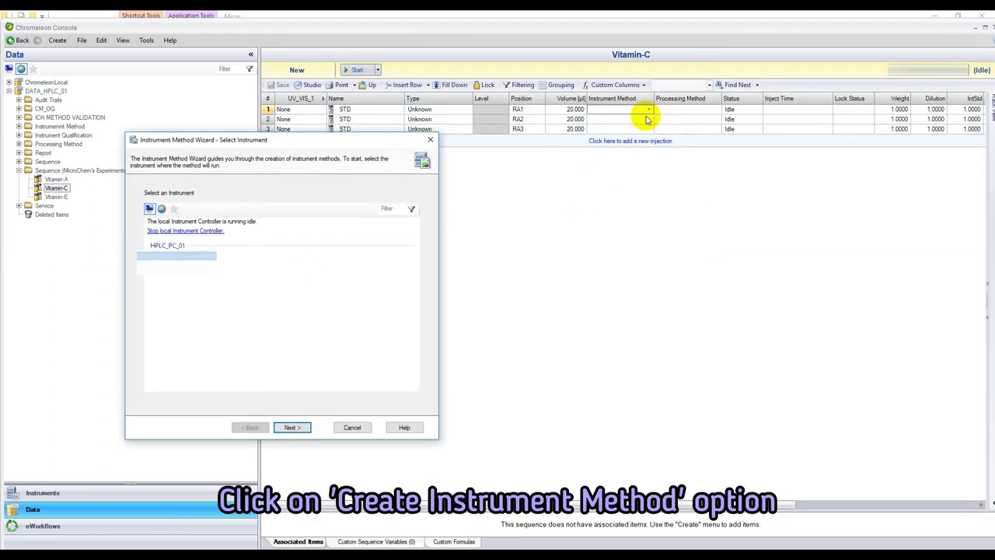
left_click(286, 430)
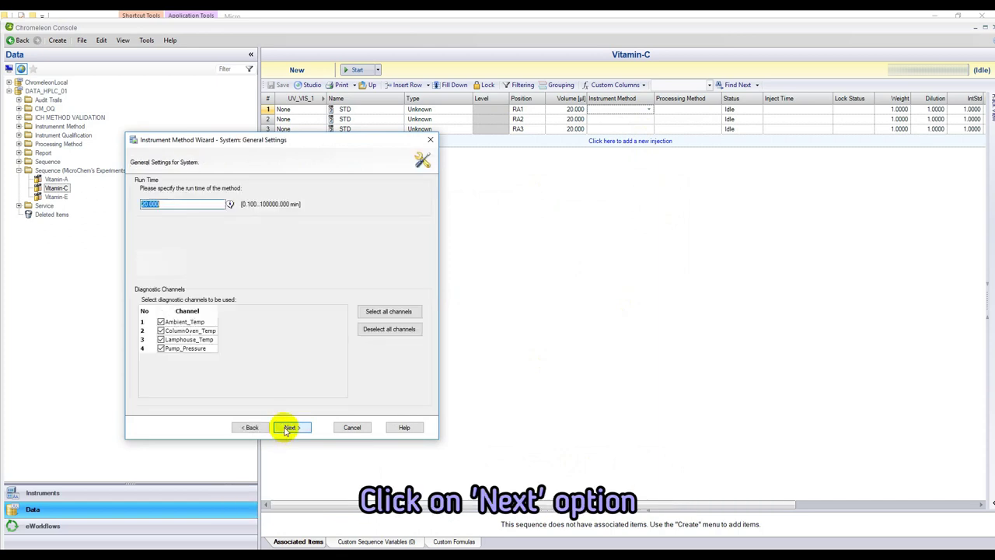
left_click_drag(280, 144, 561, 177)
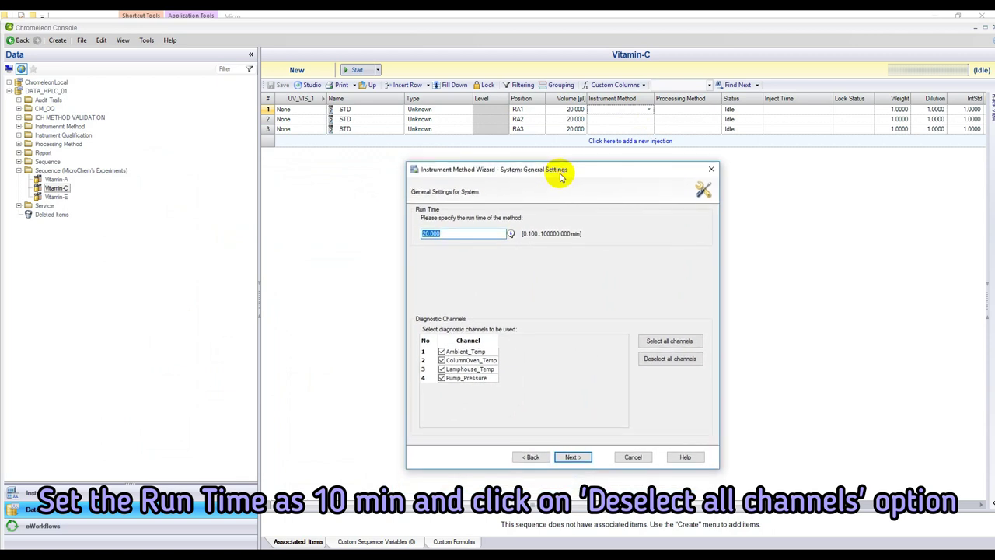
left_click(426, 234)
key("BackSpace")
type("1")
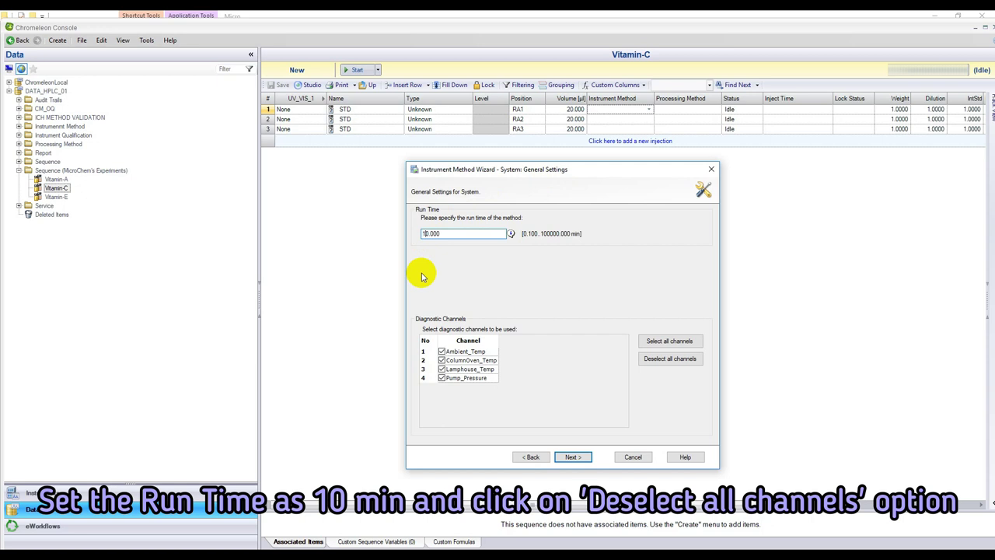
left_click(653, 360)
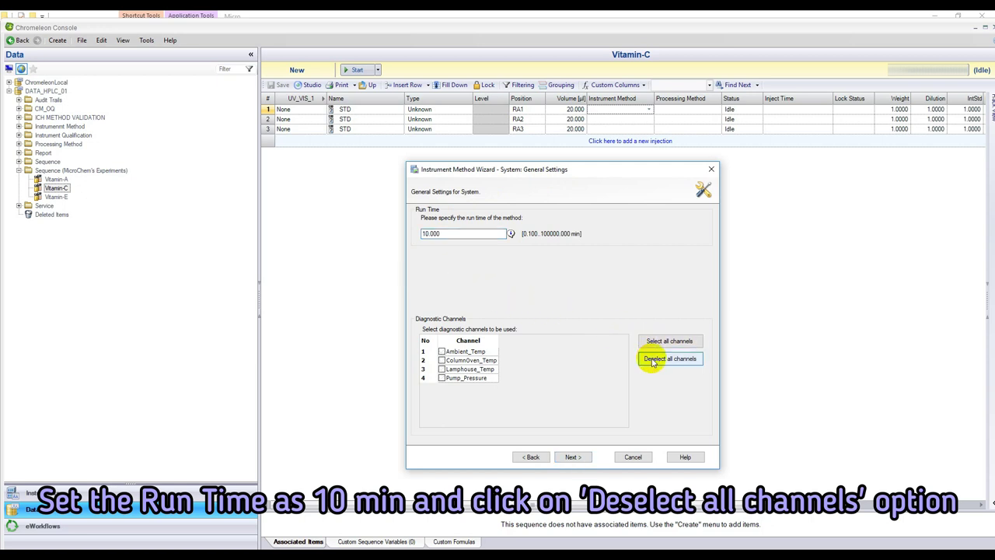
left_click(573, 457)
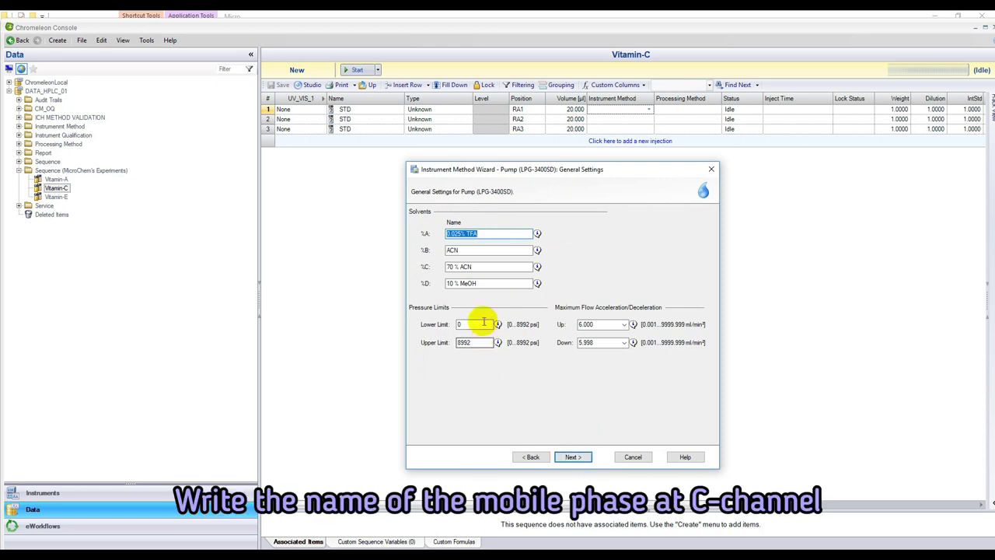
- Name pump solvent C "KH2PO4 Solution" and clear the names of solvents A, B and D
double_click(451, 249)
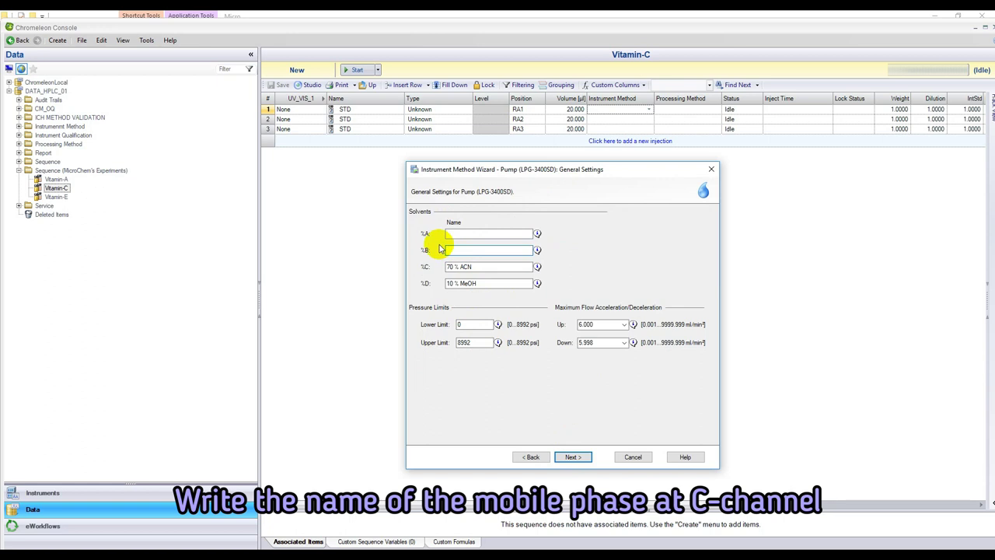
left_click_drag(472, 282, 437, 267)
key("Delete")
type("KH2PO4")
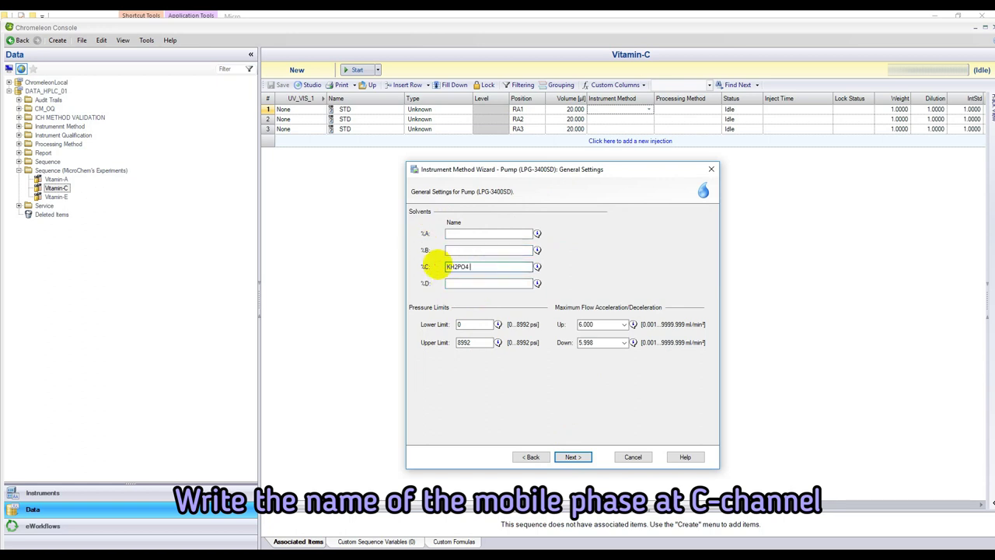
type(" Solution")
left_click(573, 456)
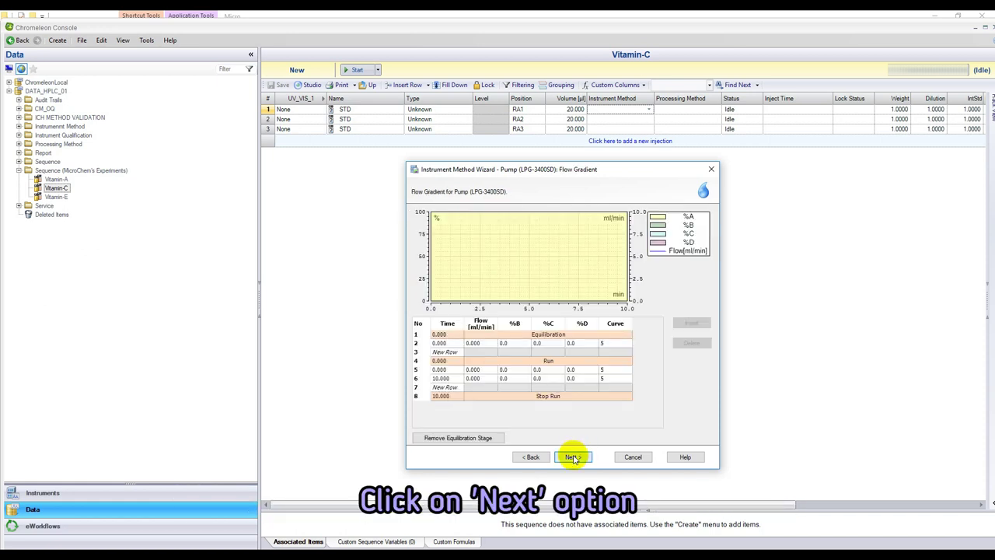
- Remove the equilibration stage and set the 0.000 min gradient row to 0.5 ml/min flow and 100% C
left_click(493, 437)
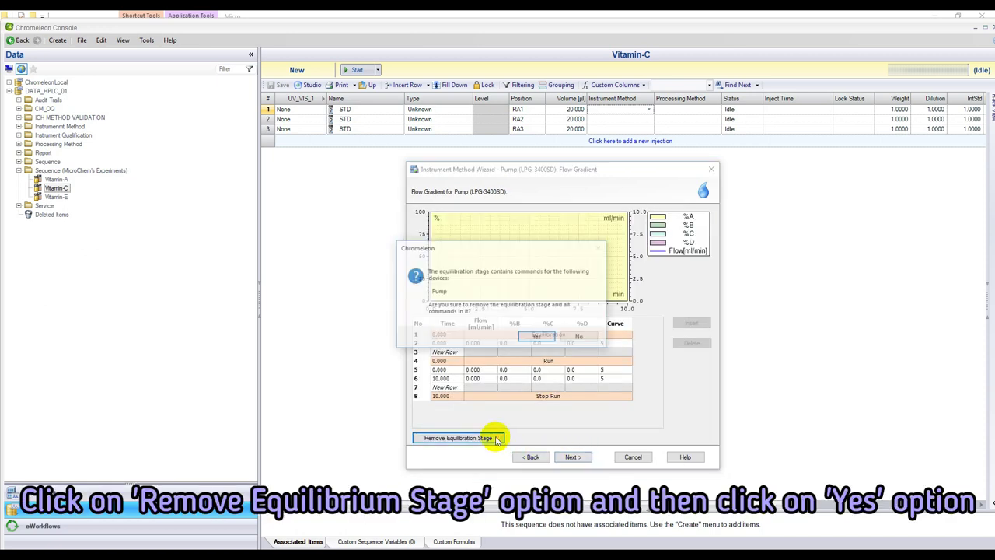
left_click(535, 337)
left_click(473, 343)
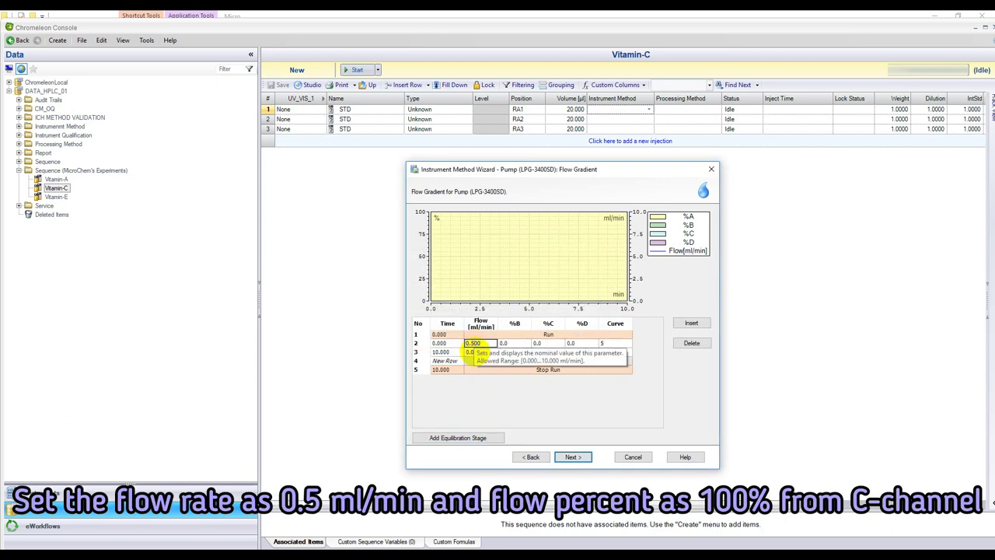
key("Tab")
left_click(537, 343)
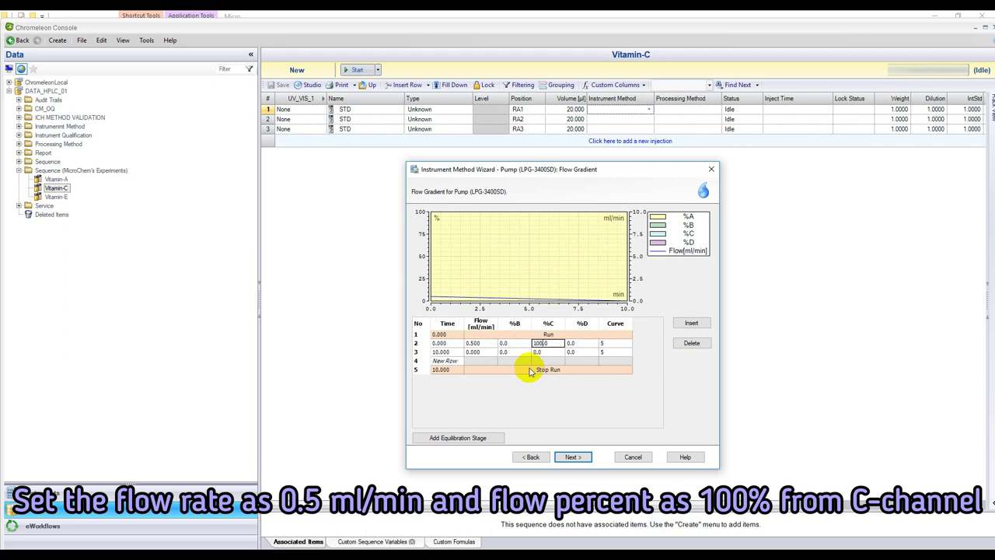
- Complete the flow gradient with 100% C at 0.000 min, and 0.5 ml/min flow with 100% C at 10.000 min
type("100.0")
left_click(474, 352)
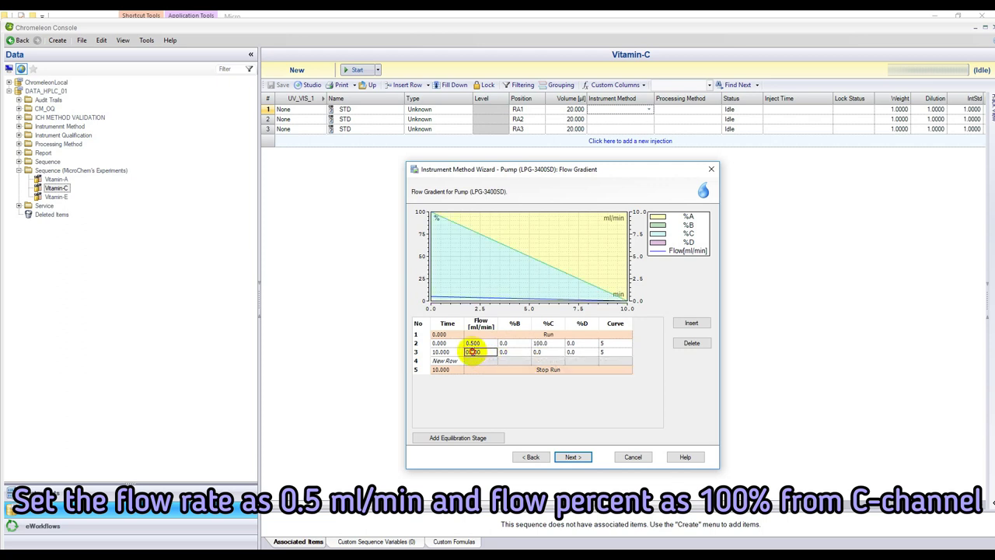
type("0.000")
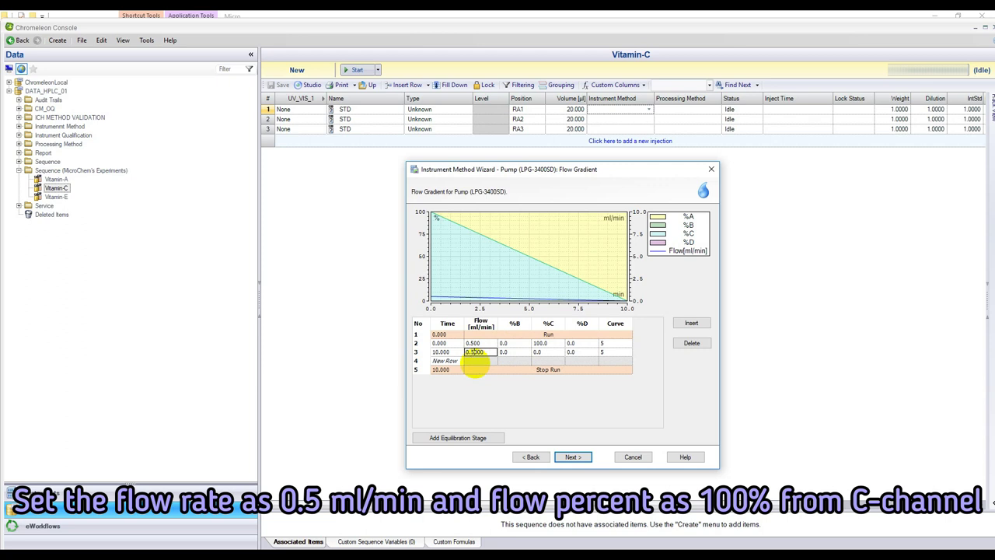
left_click(538, 352)
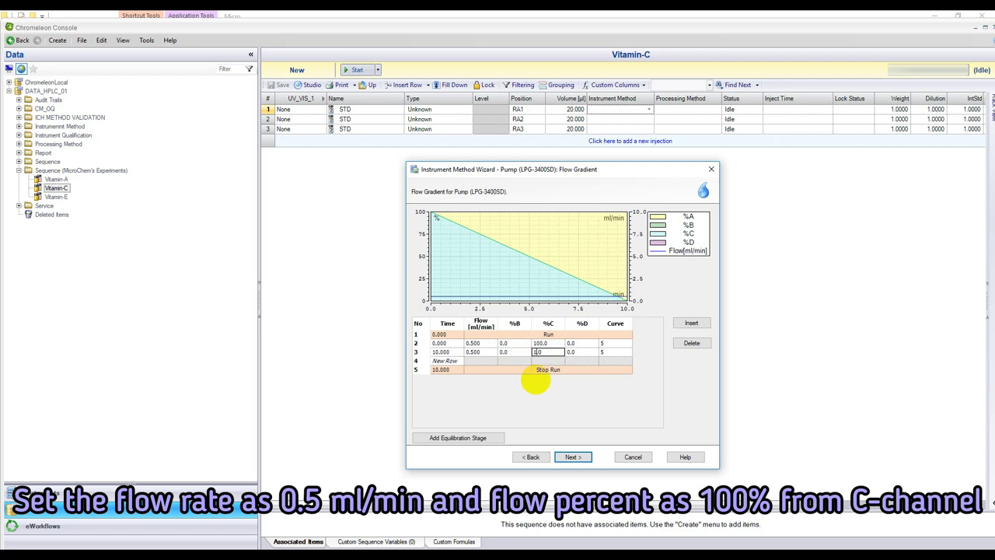
left_click(572, 457)
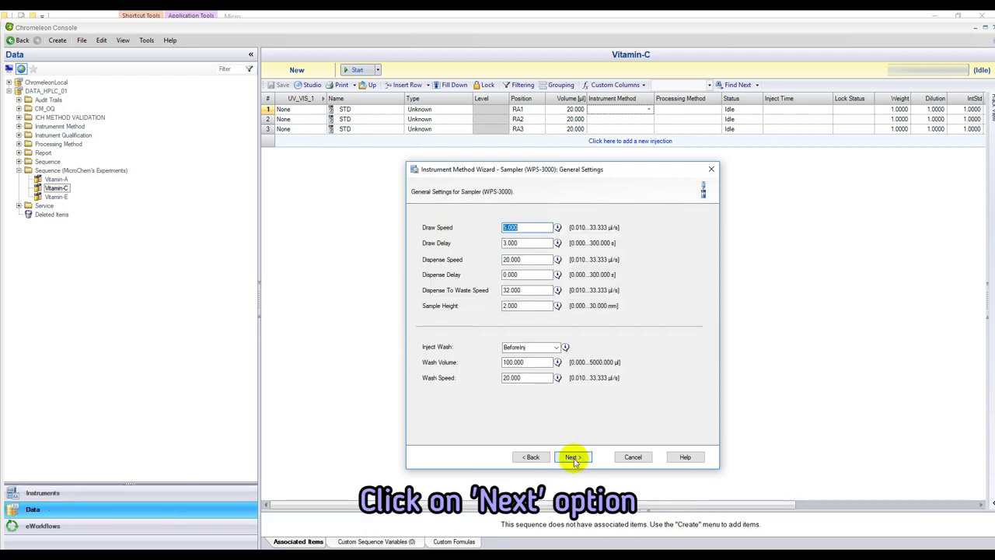
- Finish the instrument method with the default sampler settings, column temperature control off and UV_VIS_1 at 248 nm without wavelength switching
left_click(572, 457)
left_click(572, 457)
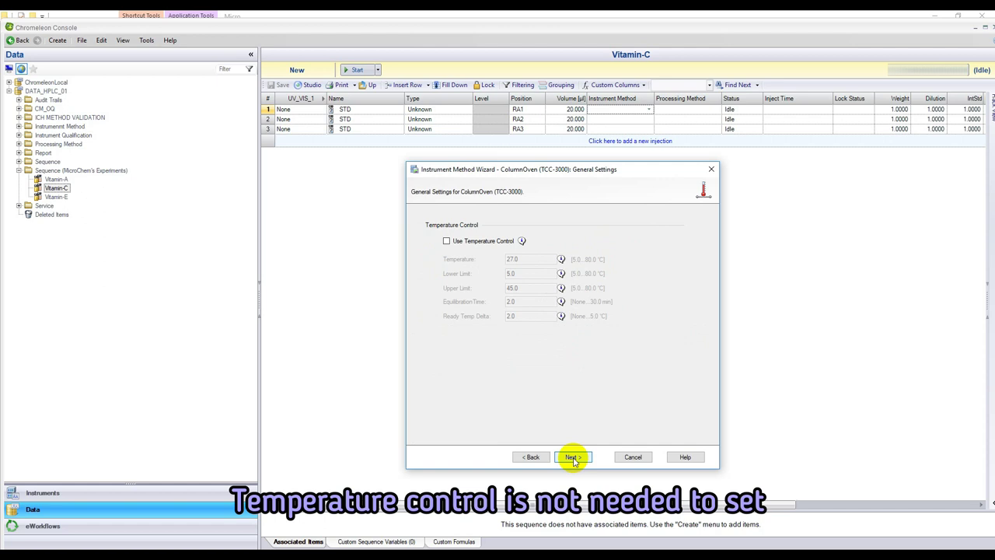
left_click(572, 457)
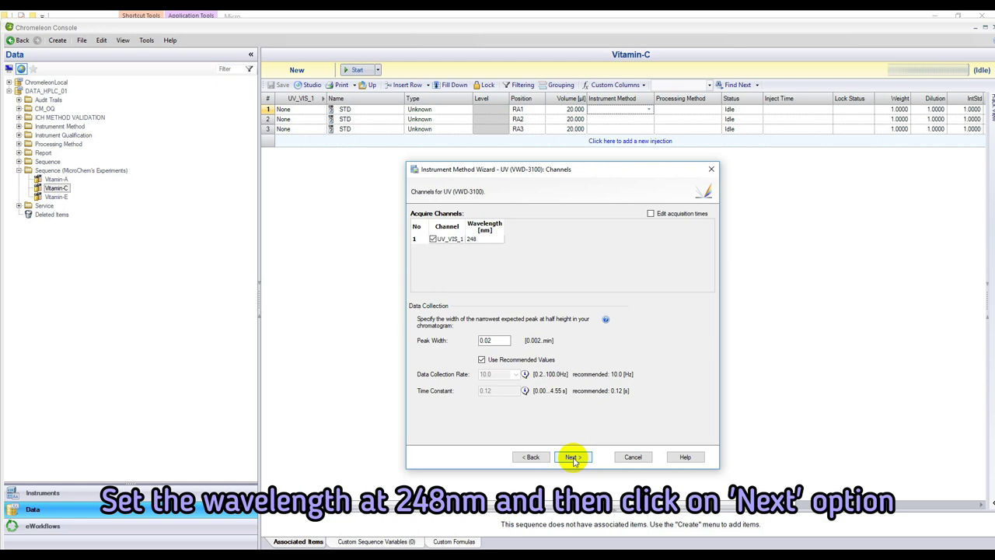
left_click(572, 457)
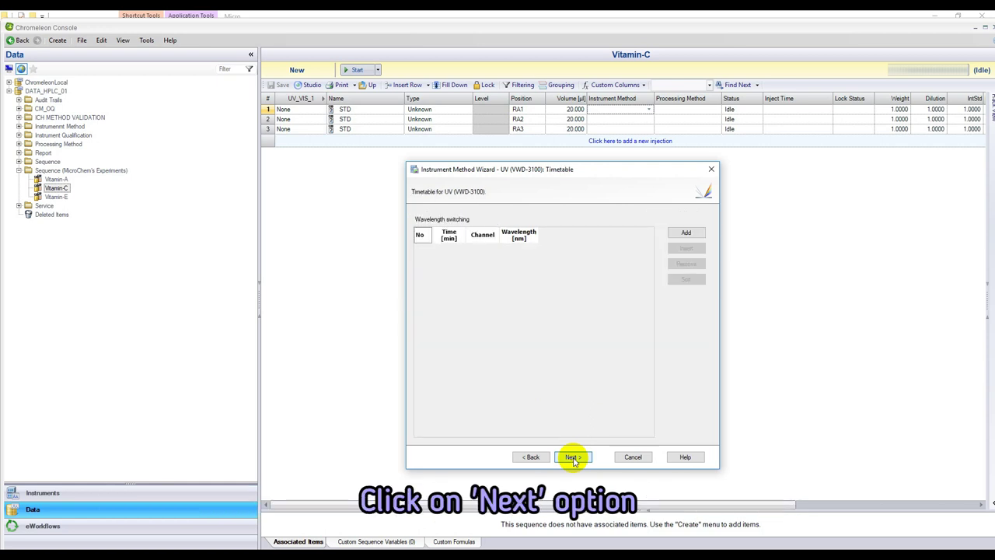
left_click(572, 457)
left_click(572, 457)
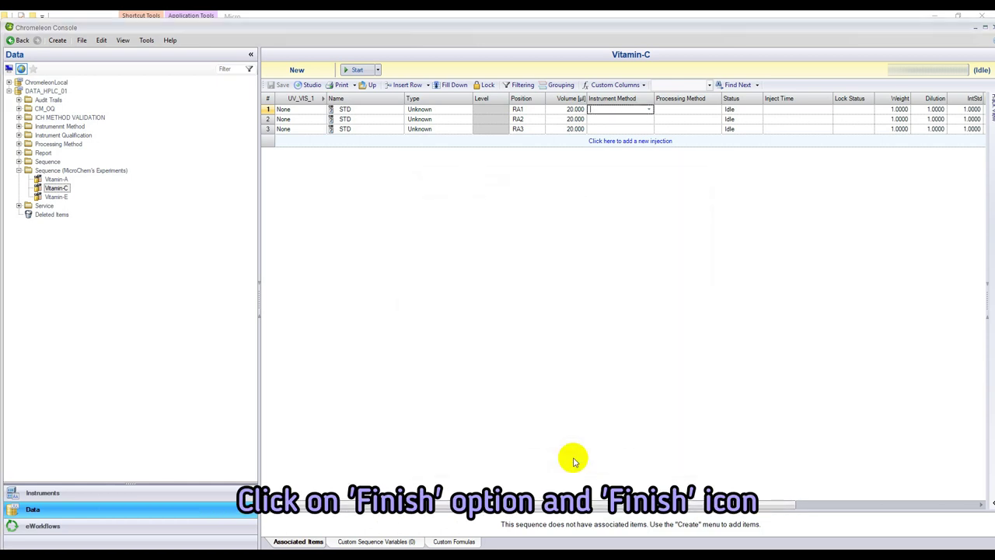
- Save the instrument method as Vitamin-C inside the Vitamin-C sequence and return to the sequence's injection list
left_click(53, 14)
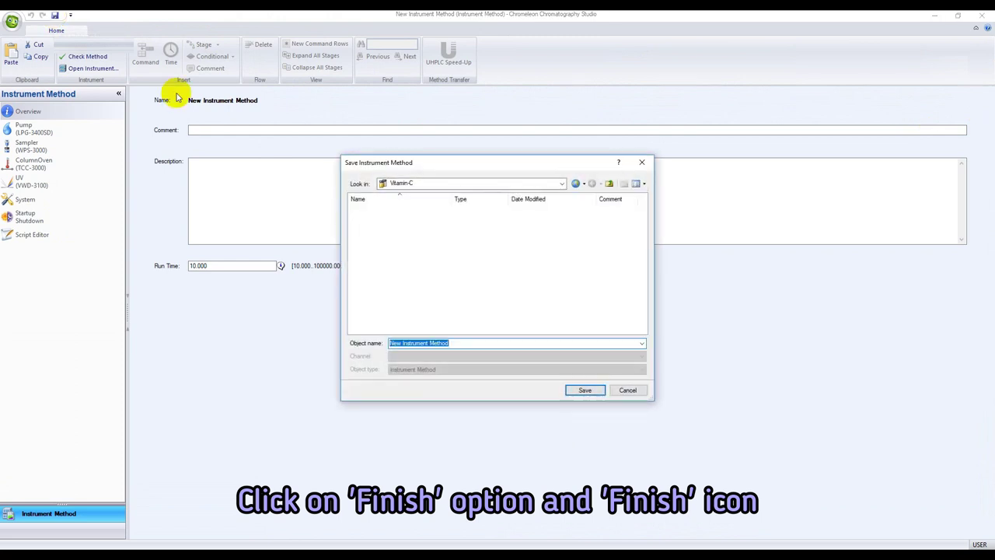
type("Vitamin-C")
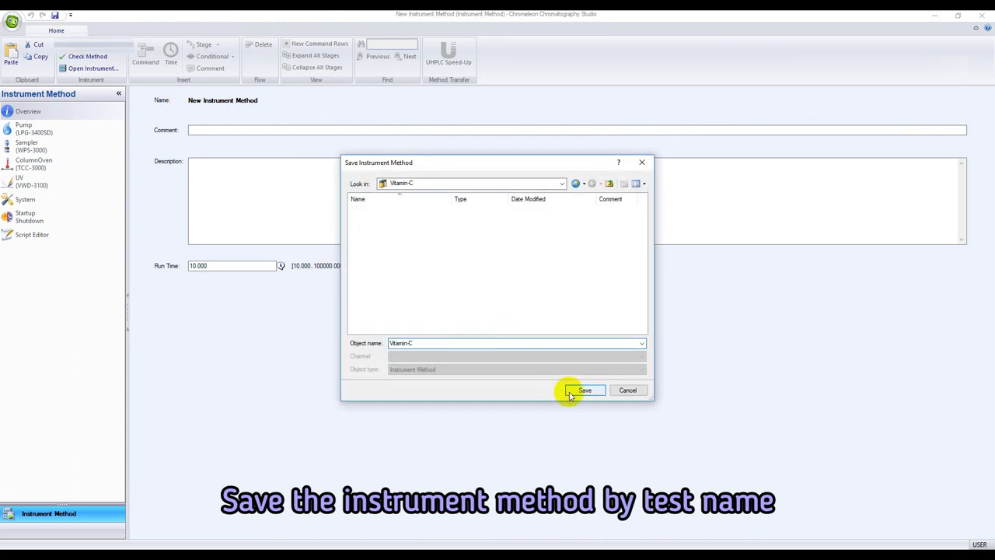
left_click(569, 390)
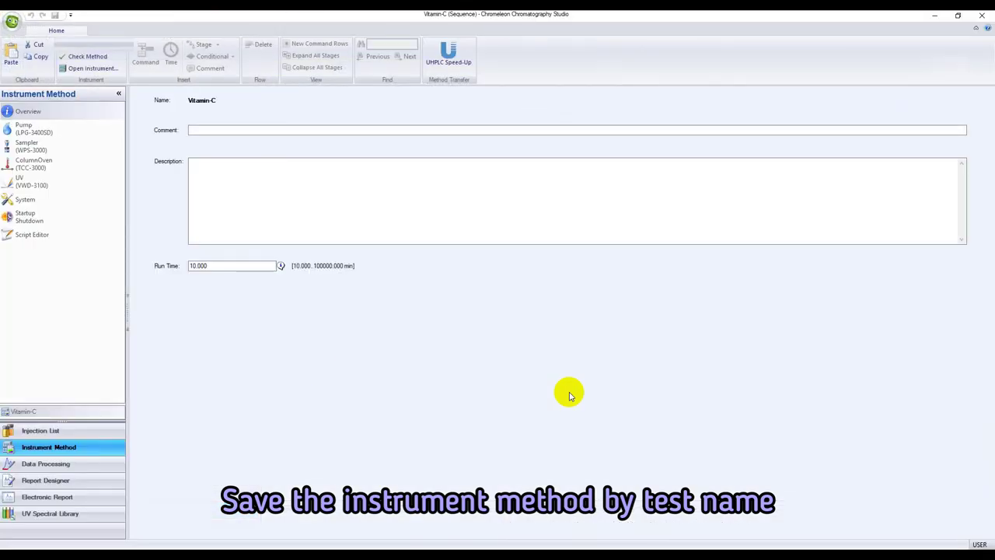
left_click(982, 15)
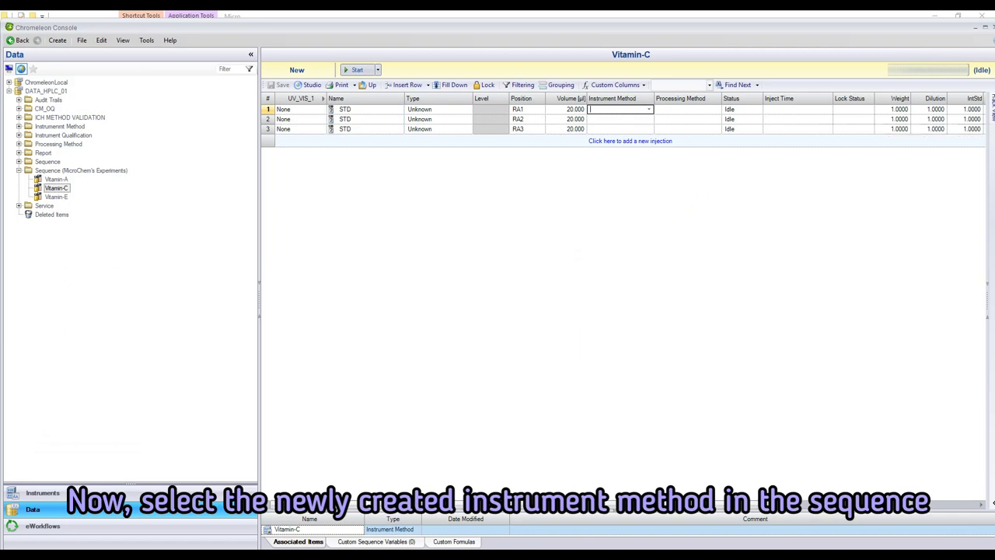
- Assign the Vitamin-C instrument method to the first injection
left_click(530, 532)
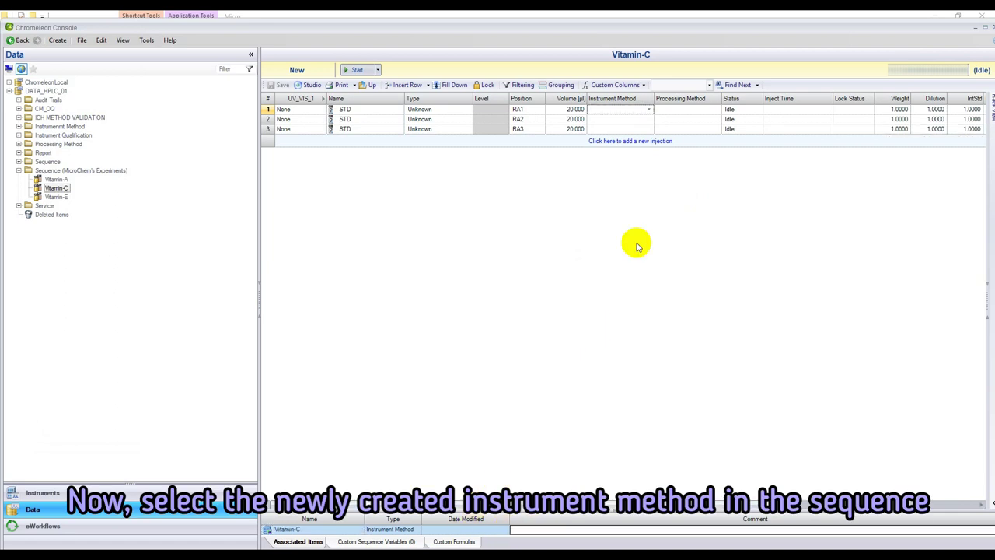
left_click(648, 114)
left_click(647, 111)
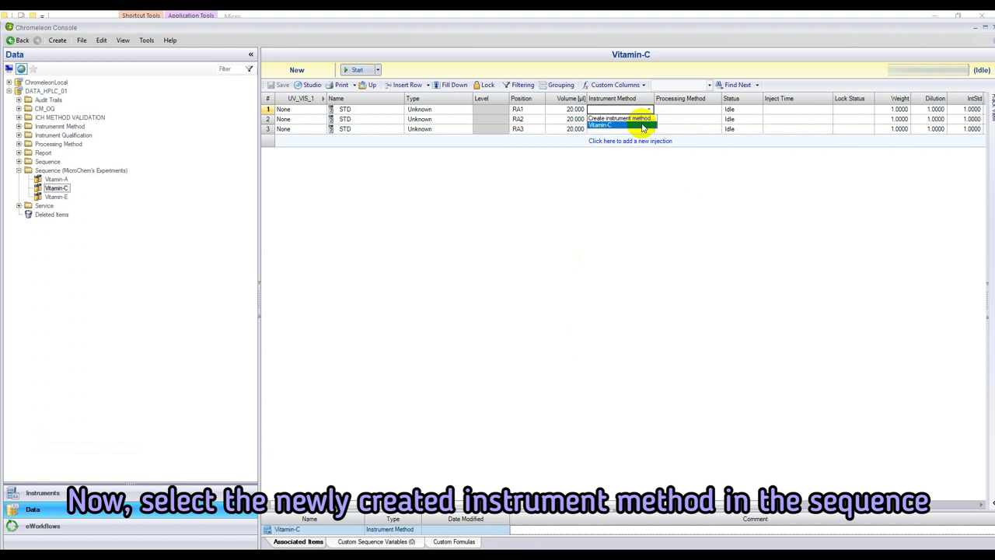
left_click(644, 126)
- Create a processing method named Vitamin-C from the Quantitative template, without assigning it to any injections
left_click(709, 110)
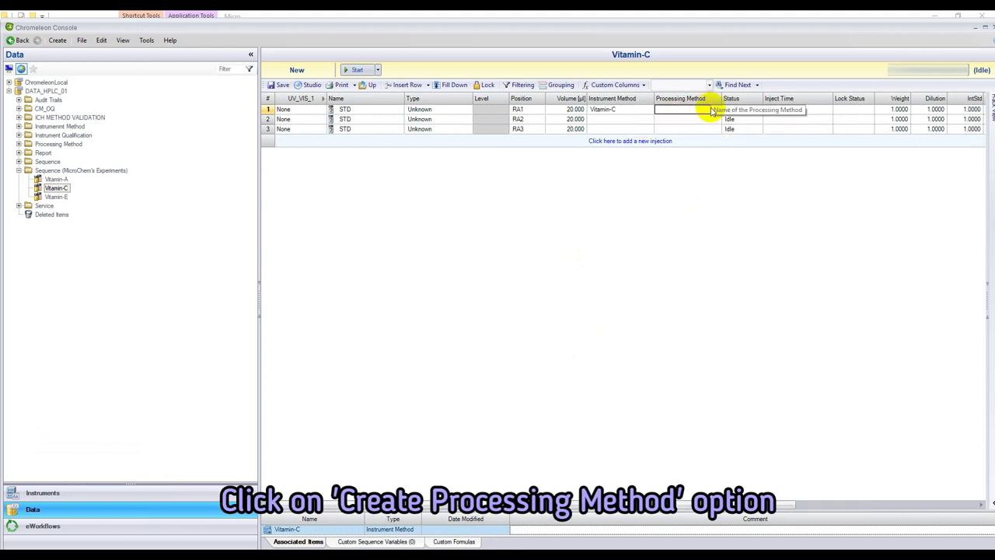
left_click(715, 110)
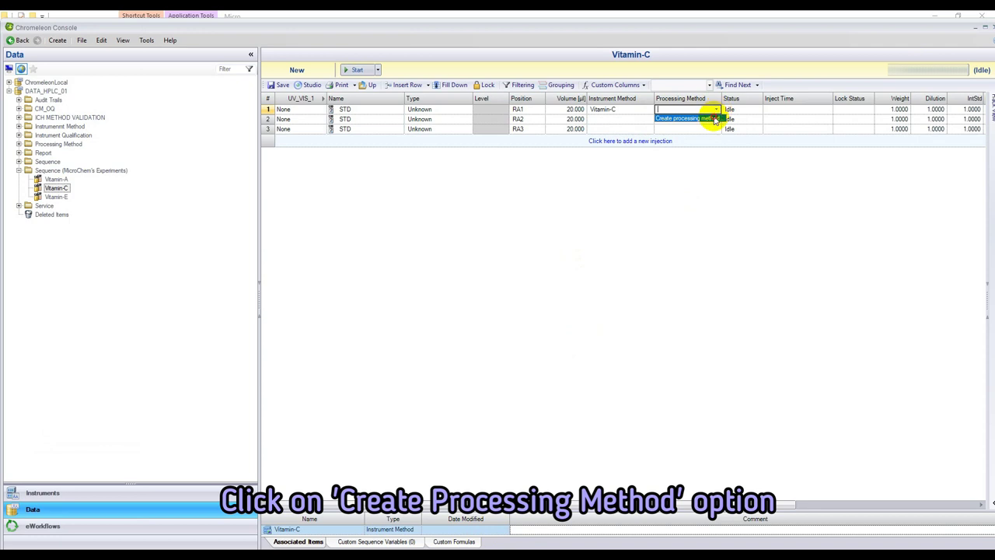
left_click(713, 119)
left_click(371, 256)
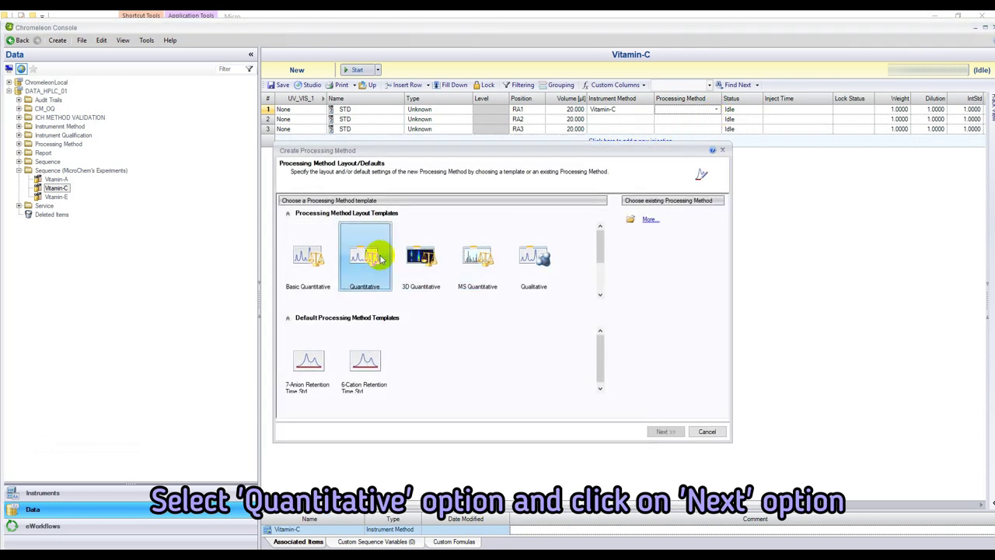
left_click(661, 430)
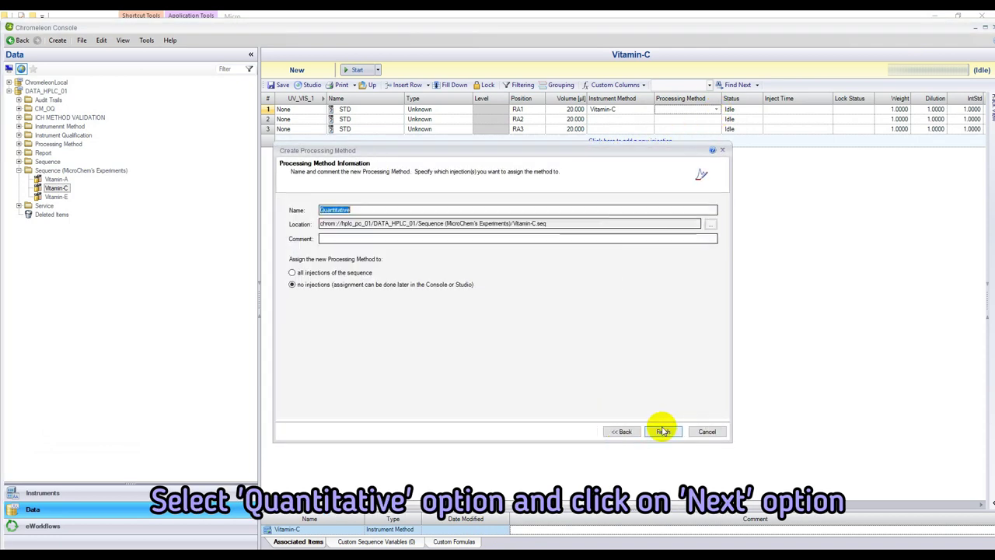
type("Vitamin-C")
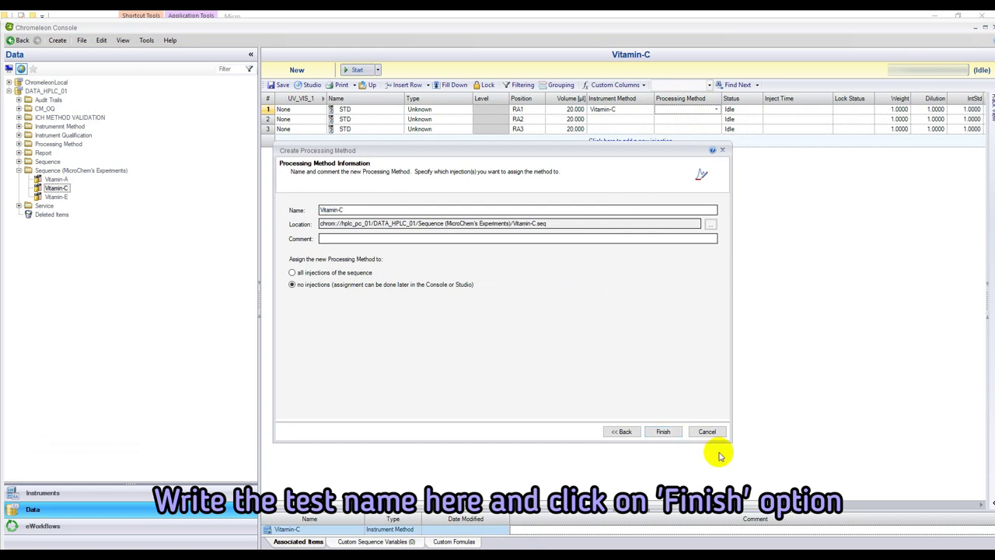
left_click(661, 431)
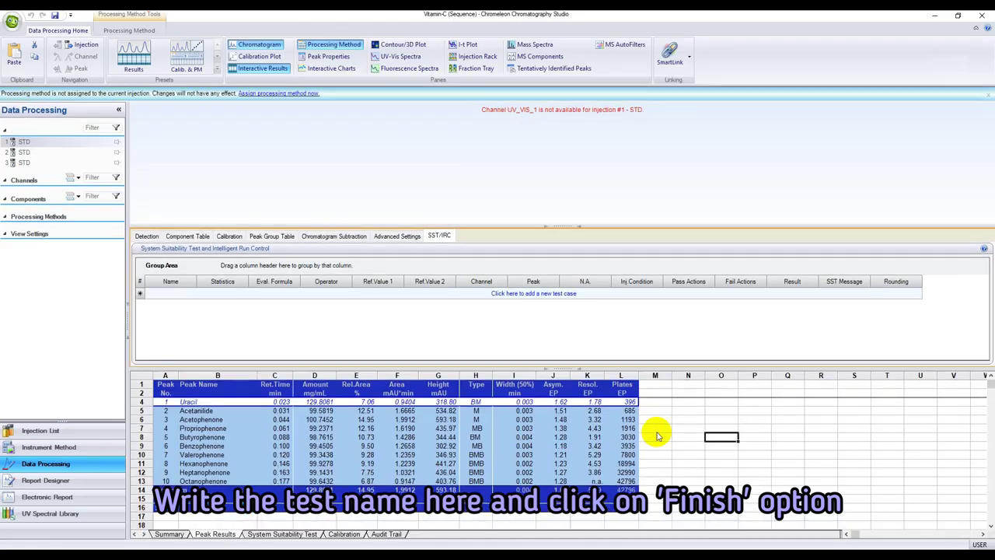
- Save the new processing method together with the modified Vitamin-C sequence and return to the injection list
left_click(54, 15)
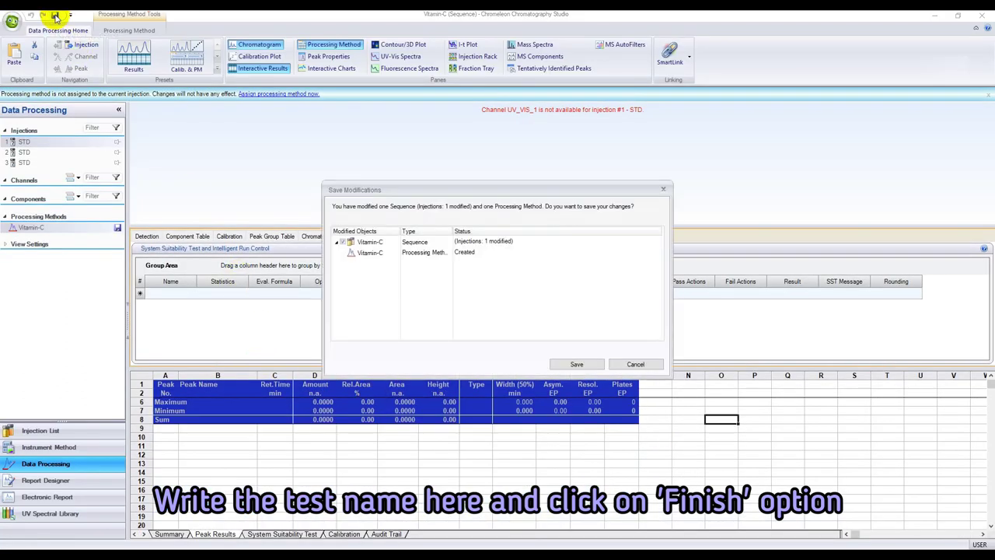
left_click(576, 365)
left_click(981, 16)
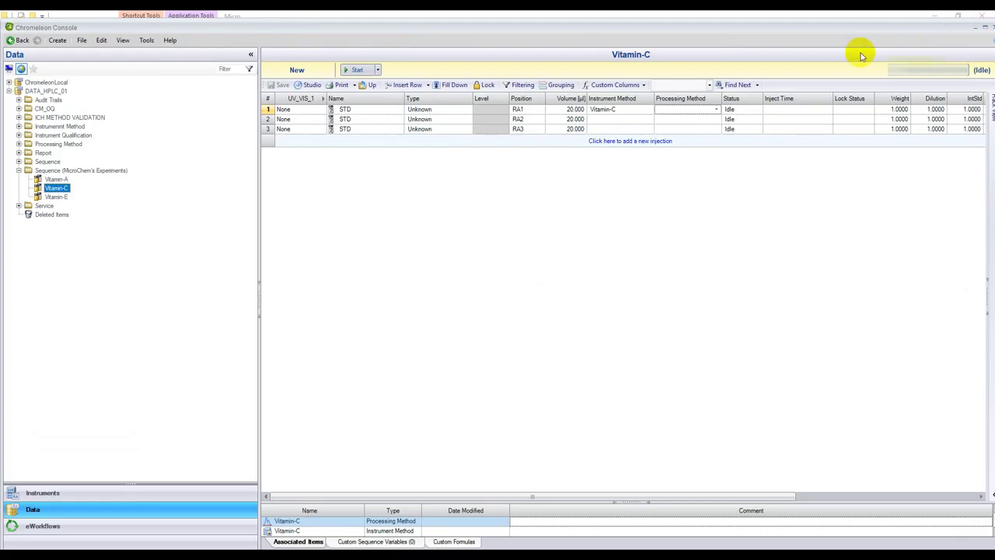
- Assign the Vitamin-C processing method to the first injection and both Vitamin-C methods to the second injection
left_click(715, 109)
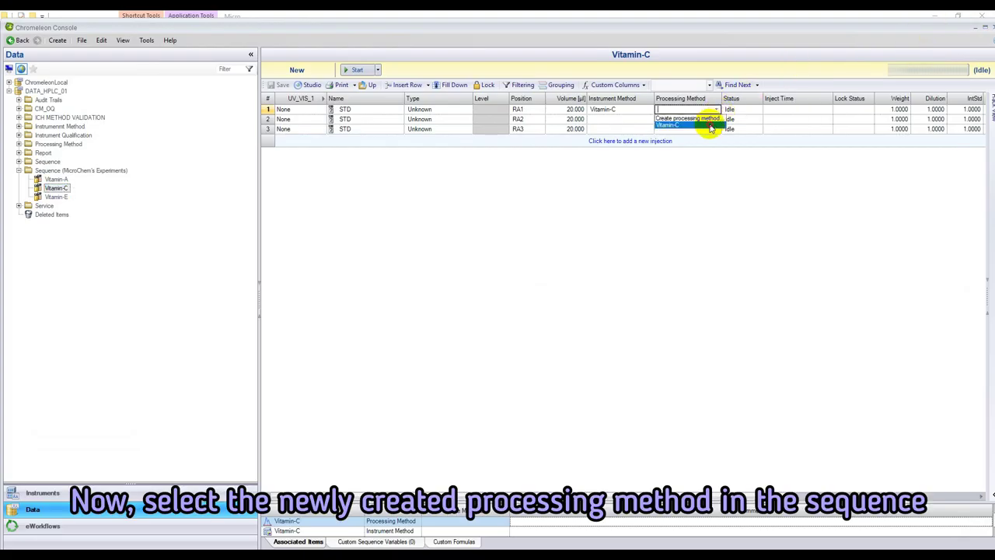
left_click(710, 127)
left_click(644, 119)
left_click(626, 136)
left_click(711, 118)
left_click(710, 136)
- Assign the Vitamin-C instrument method and the Vitamin-C processing method to the third injection
left_click(644, 129)
left_click(650, 137)
left_click(707, 128)
left_click(715, 130)
left_click(688, 139)
- Rename the three injections in order as Standard-100ppm, Sample-1 and Sample-2
left_click(363, 110)
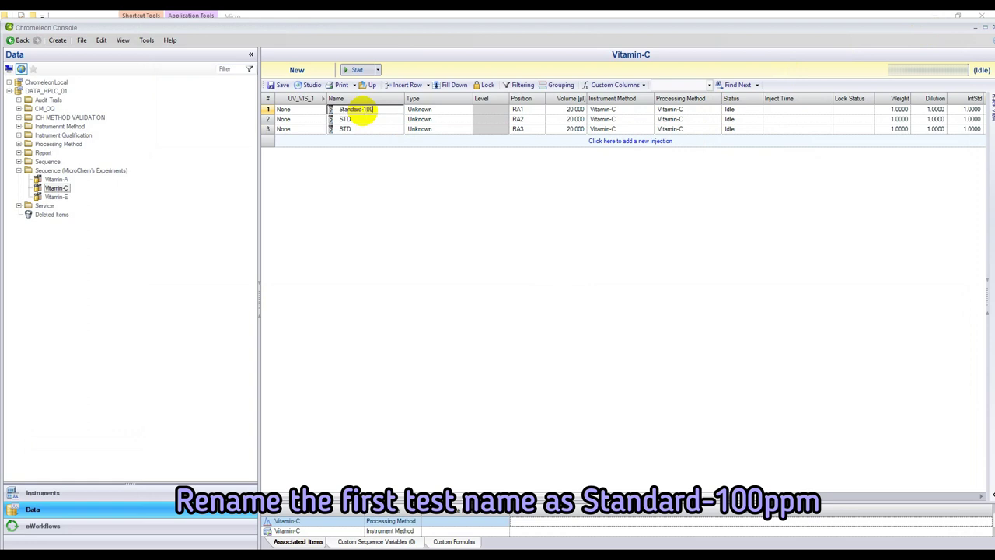
left_click(342, 119)
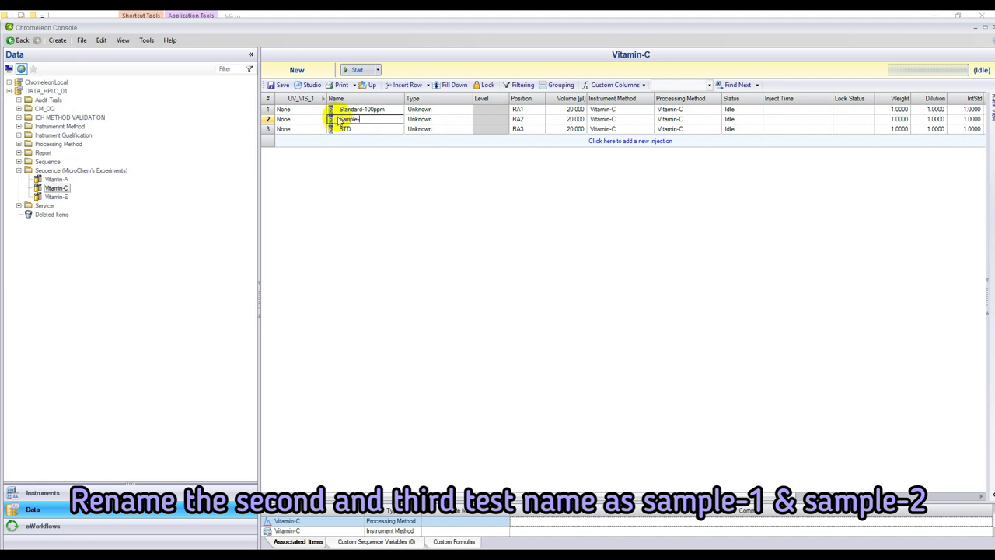
type("Sample-1")
left_click(342, 129)
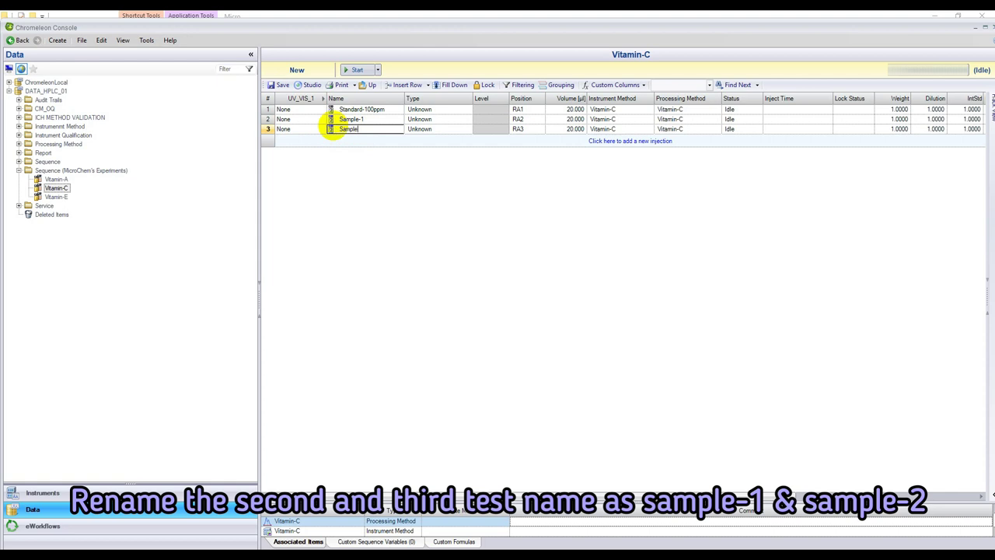
type("2")
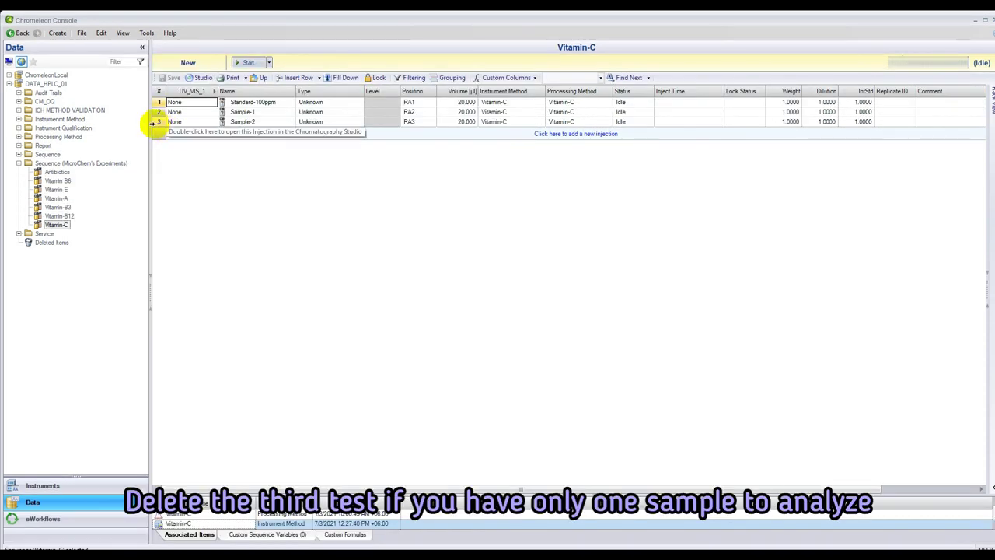
- Delete the third injection, Sample-2, from the sequence
left_click(154, 122)
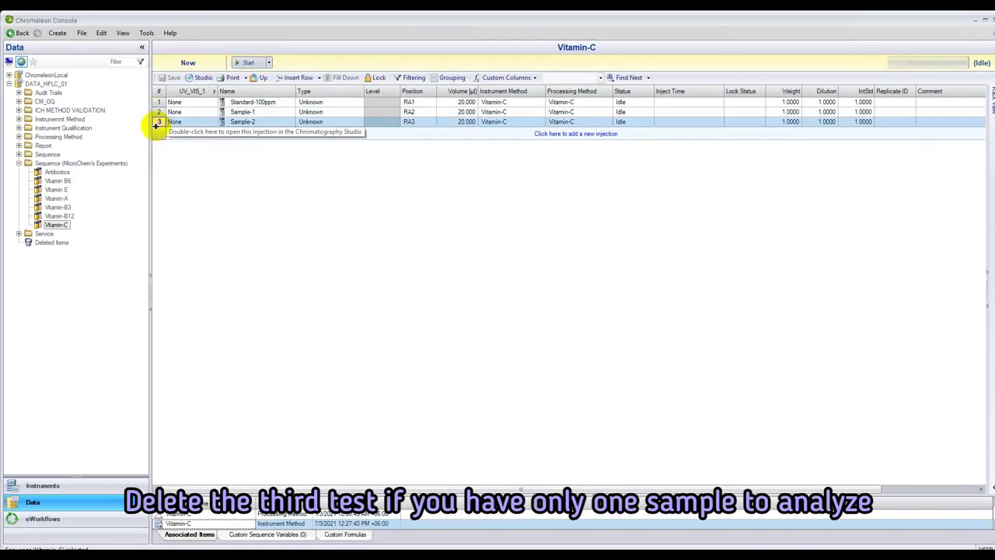
key("Delete")
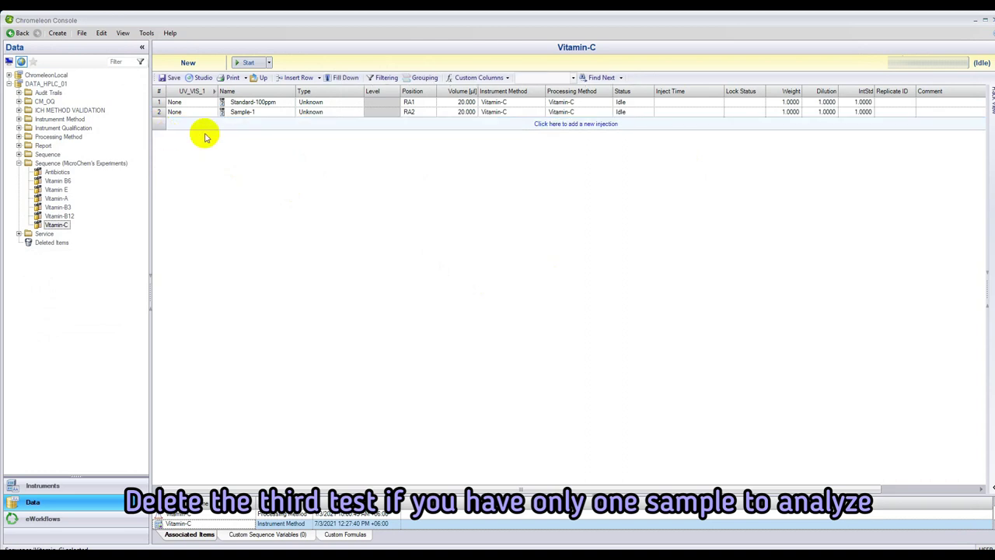
- Set the Standard-100ppm injection's type to Check Standard and save the sequence
left_click(353, 103)
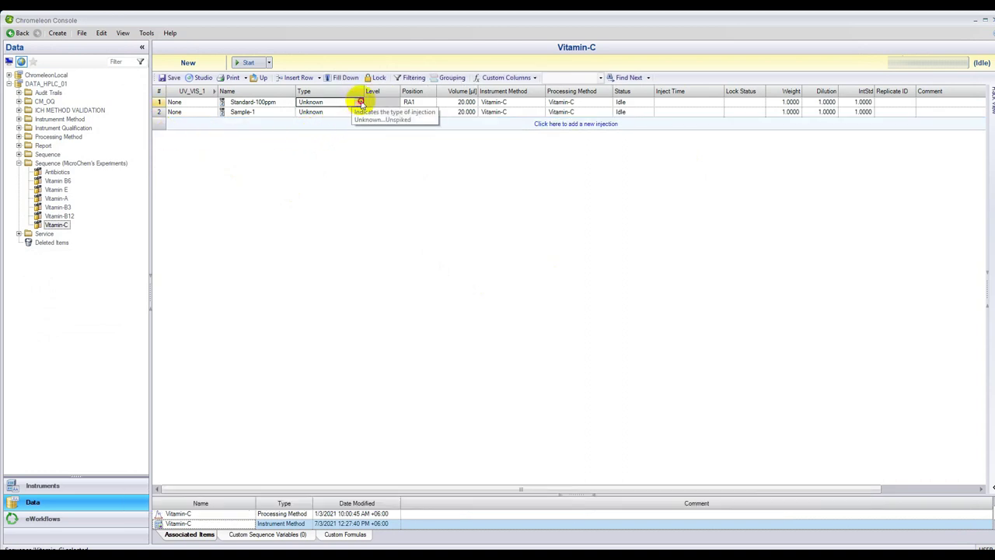
left_click(358, 102)
left_click(345, 126)
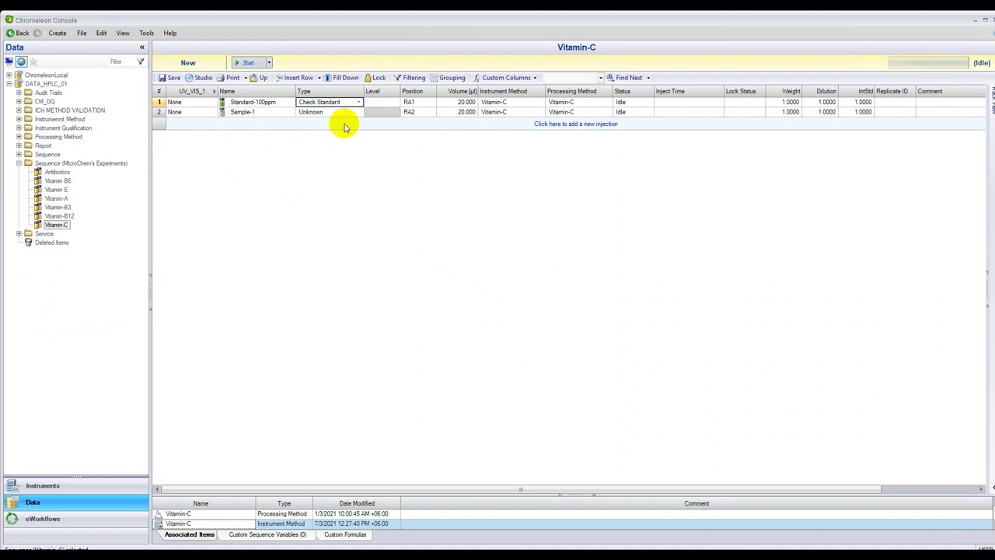
left_click(175, 78)
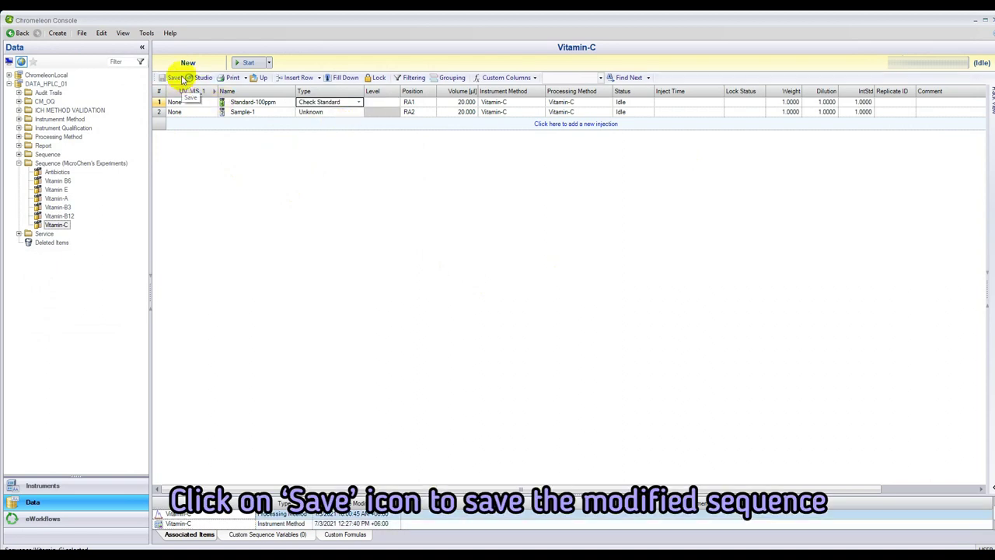
- Add the Vitamin-C sequence to the instrument queue and show the queue
left_click(268, 63)
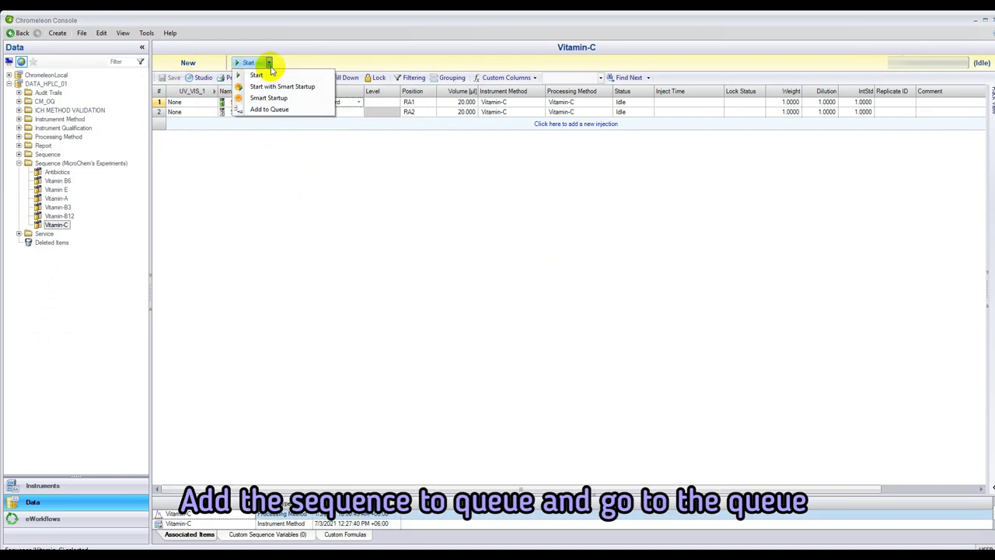
left_click(272, 109)
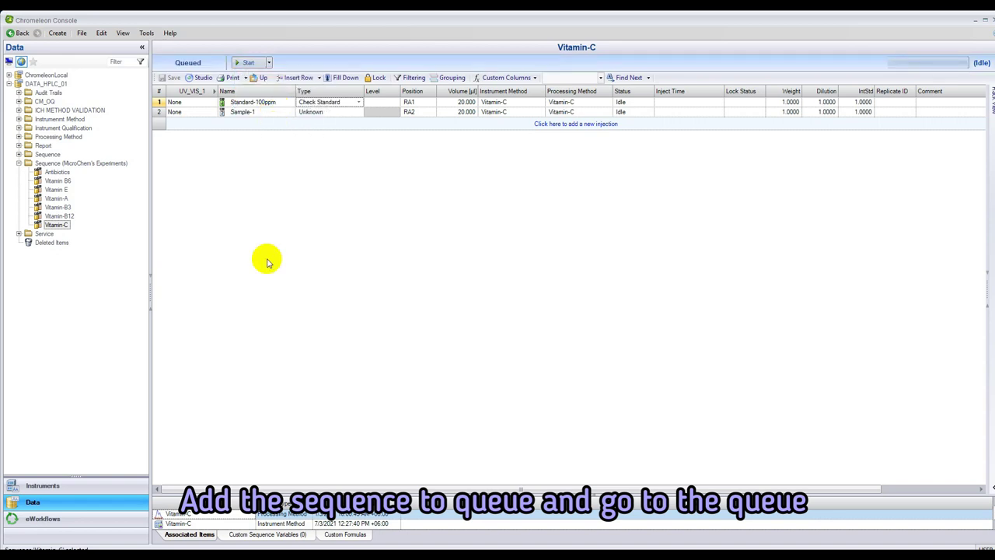
left_click(114, 483)
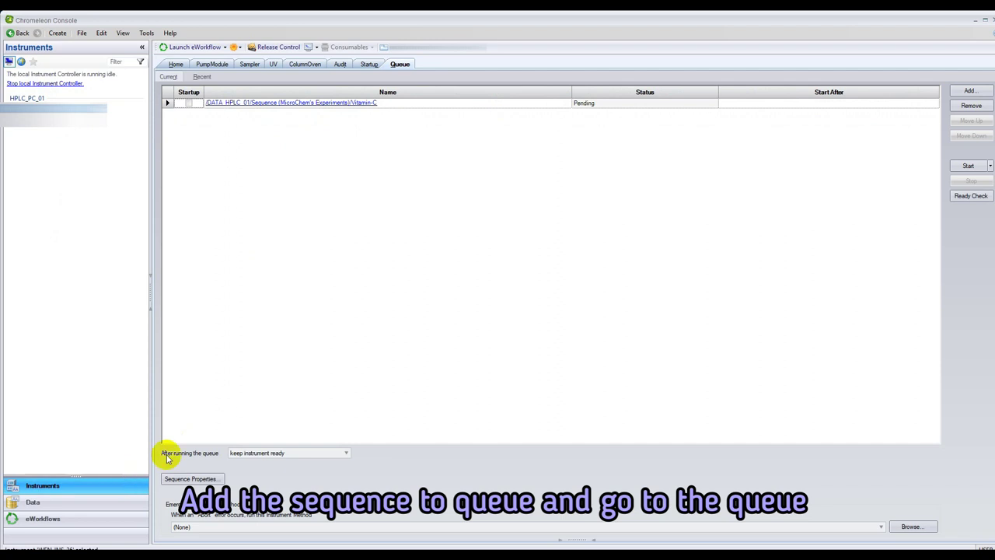
- Run a ready check on the queued Vitamin-C sequence and start the queue
left_click(976, 199)
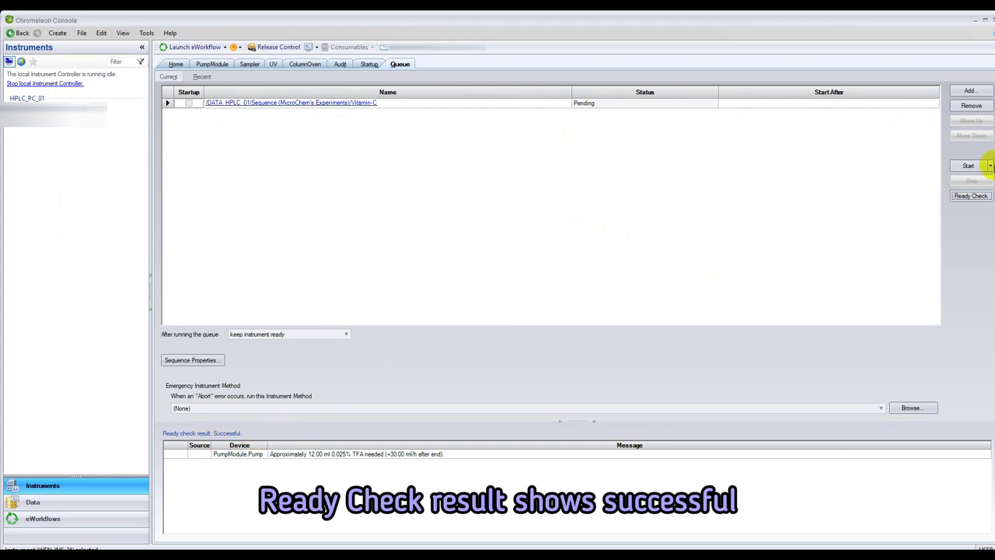
left_click(969, 166)
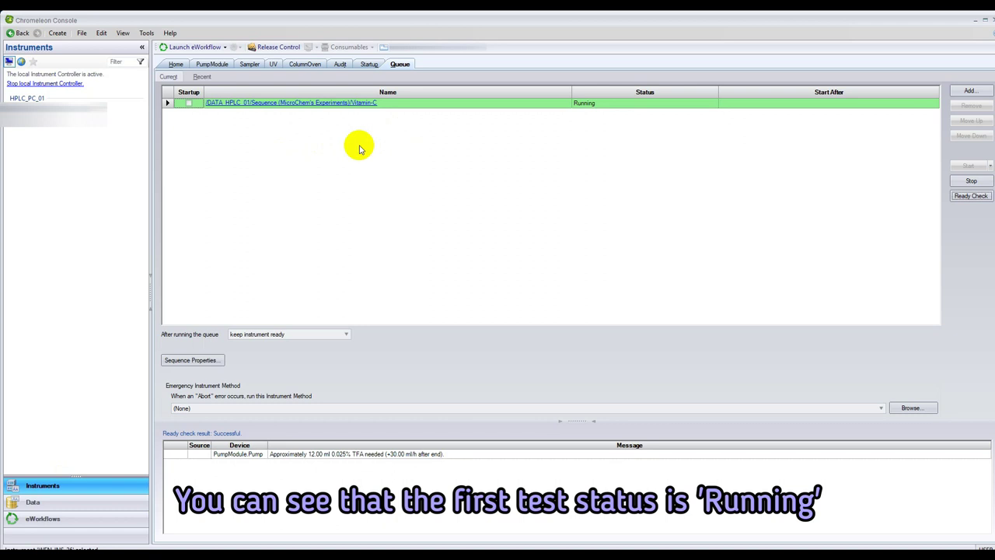
- Check the injection statuses in the Vitamin-C sequence and show the UV detector's on-line plot for the running injection
left_click(105, 505)
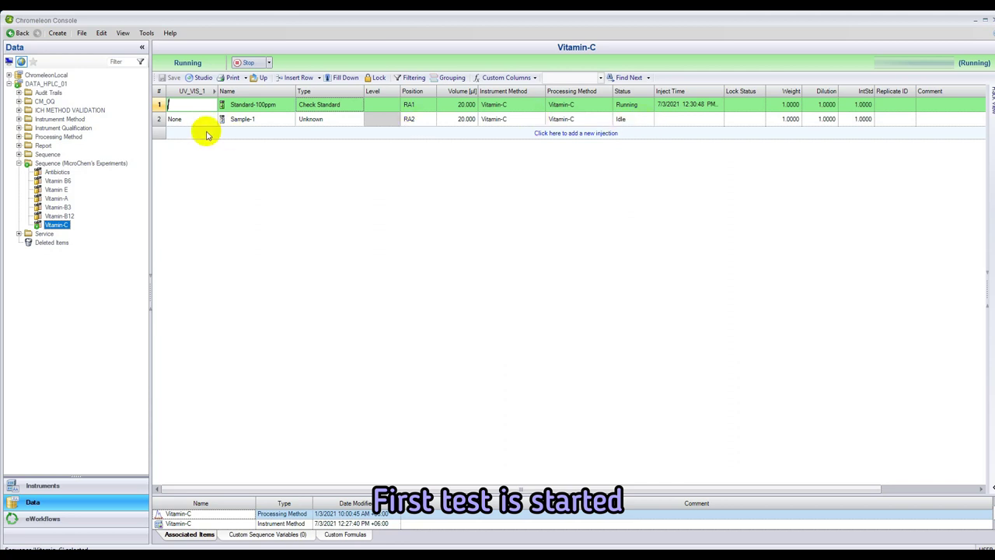
left_click(81, 482)
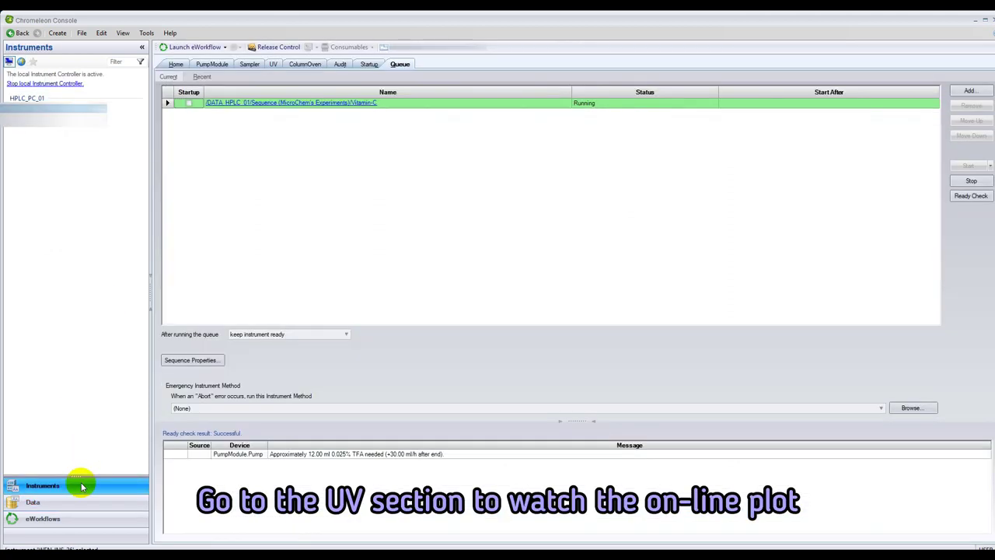
left_click(273, 64)
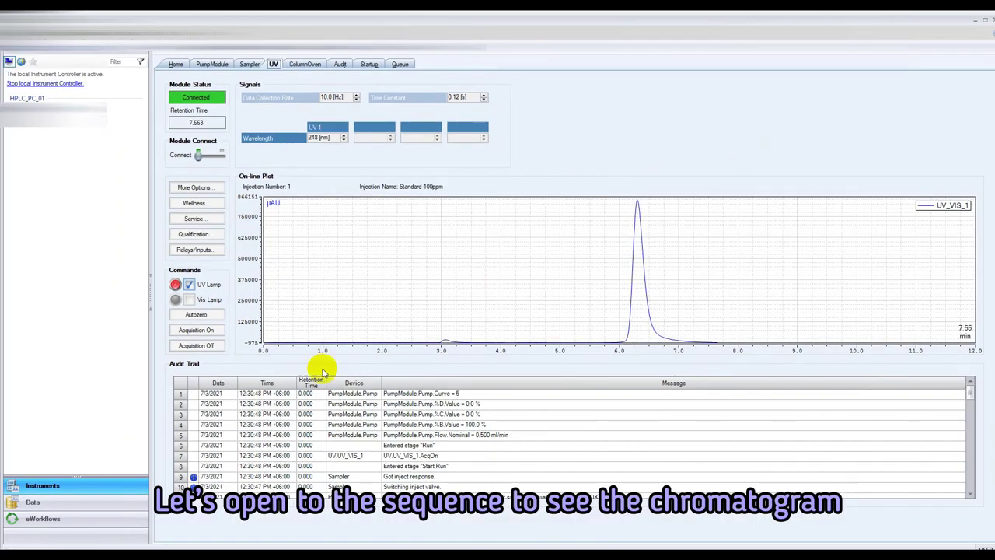
- Open the UV_VIS_1 chromatogram of the Standard-100ppm injection from the Vitamin-C sequence and select its main peak
left_click(98, 503)
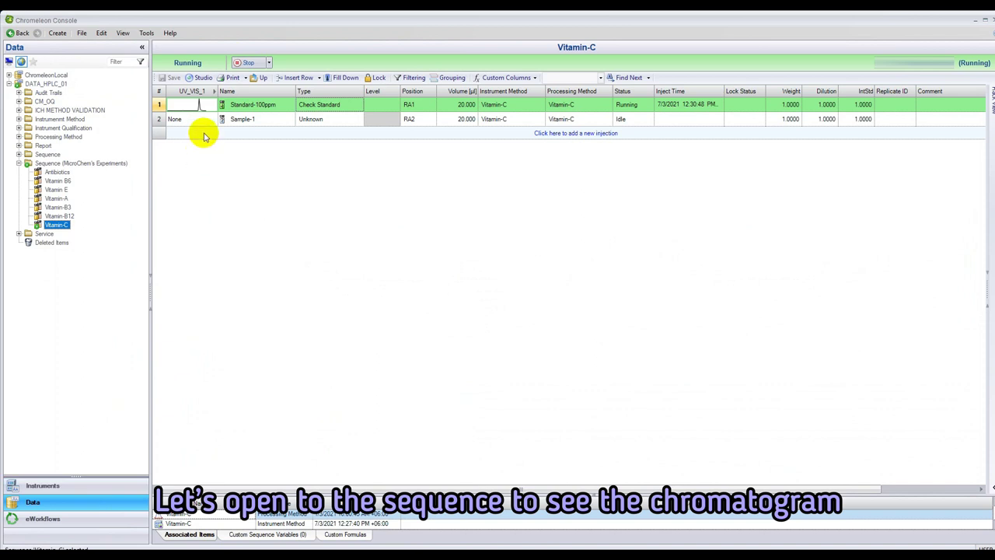
left_click(204, 105)
double_click(204, 106)
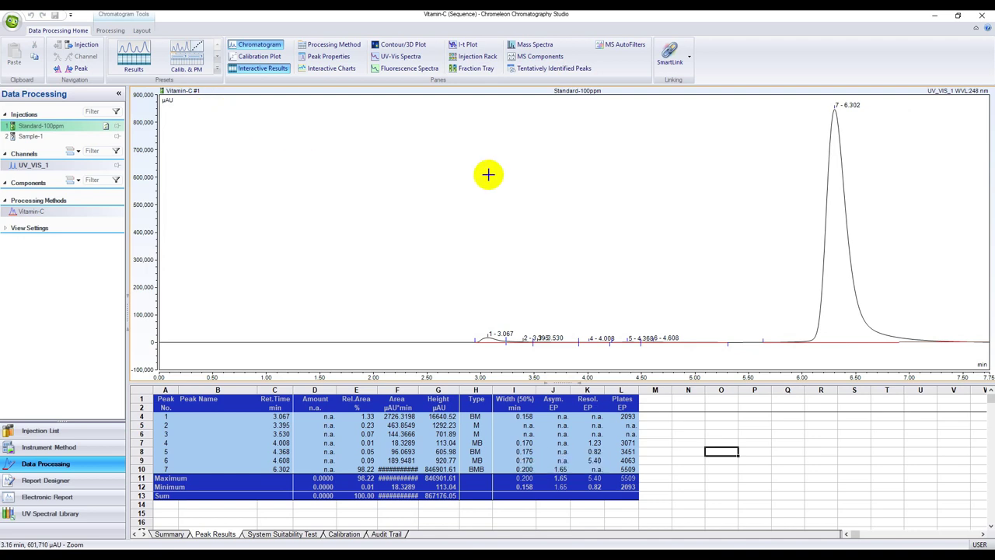
left_click(826, 290)
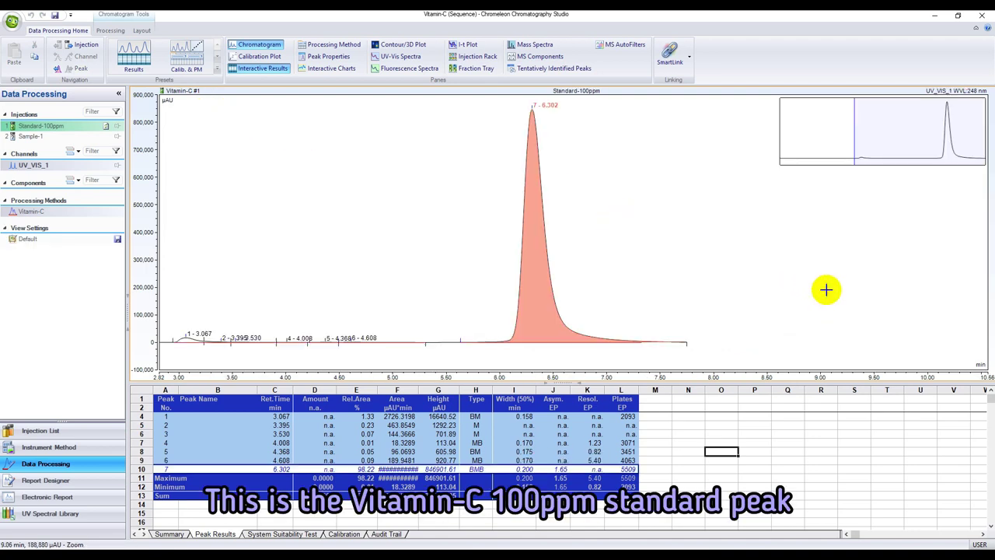
- Fit the Area column's width, examine the standard's peak areas, heights and plates, and close the chromatogram window
double_click(417, 389)
left_click(412, 389)
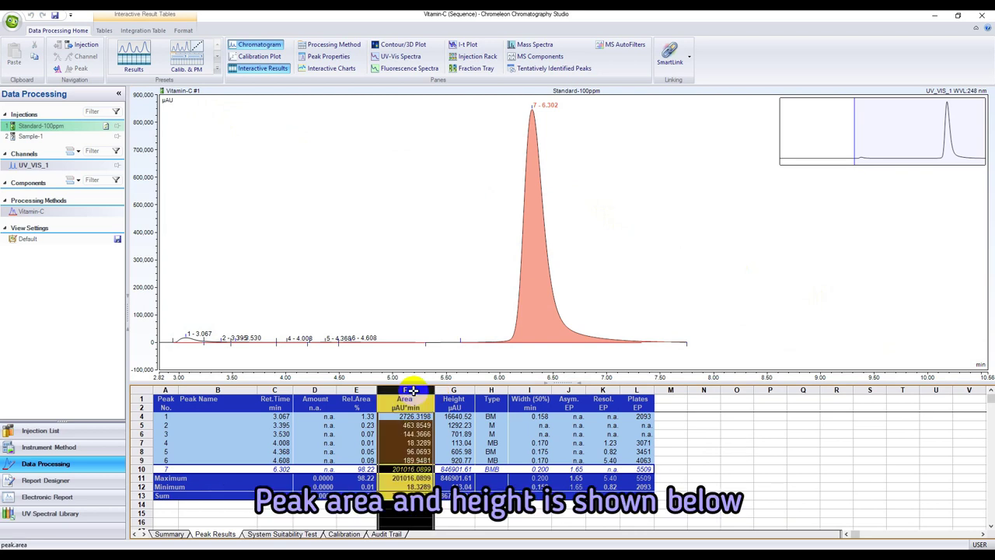
left_click(460, 390)
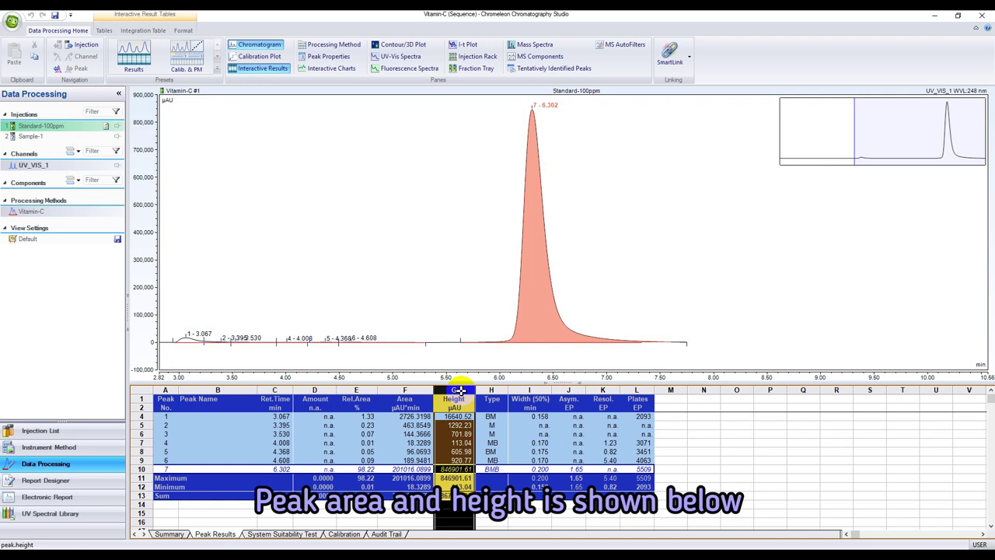
left_click(637, 390)
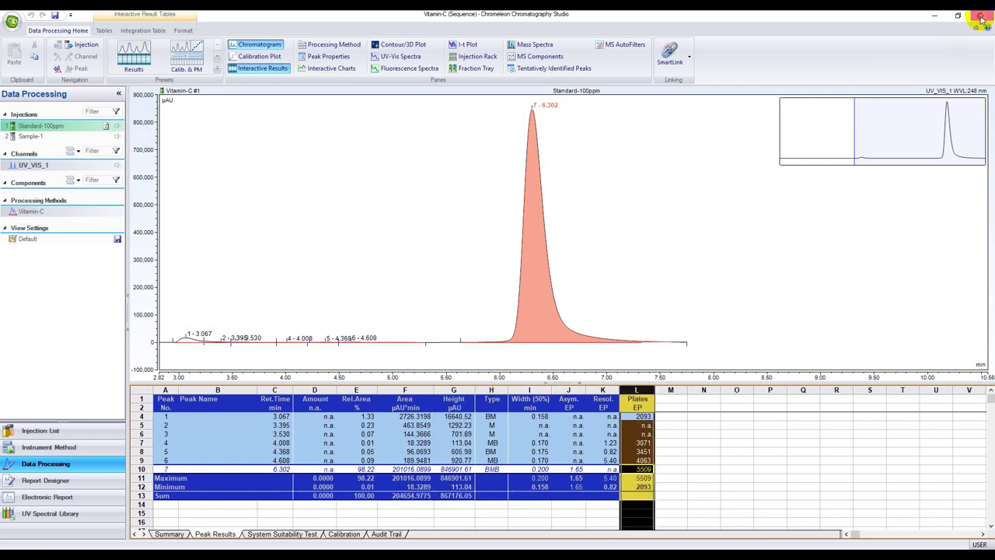
left_click(980, 17)
left_click(575, 364)
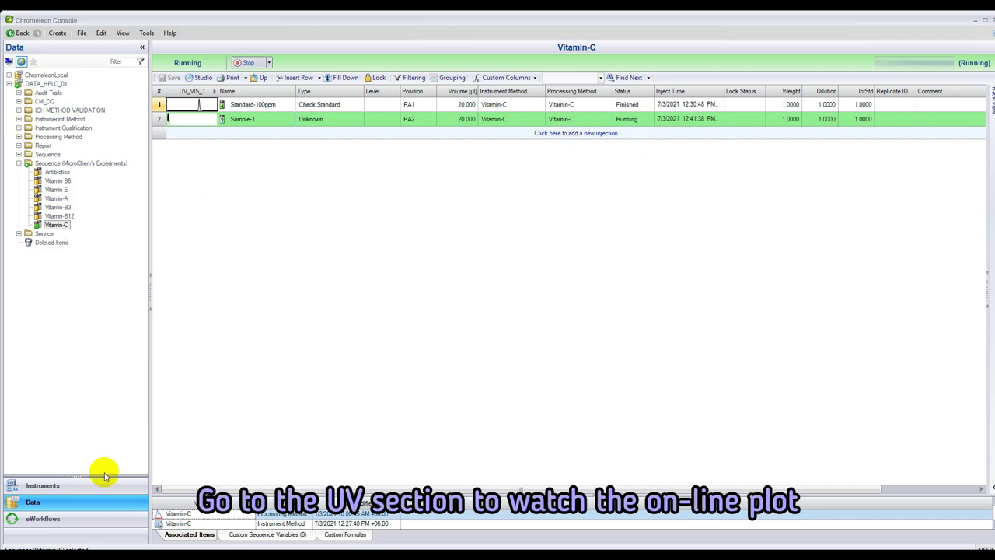
- Check the on-line UV plot during the Sample-1 injection, and open Sample-1's chromatogram with its main peak selected
left_click(97, 487)
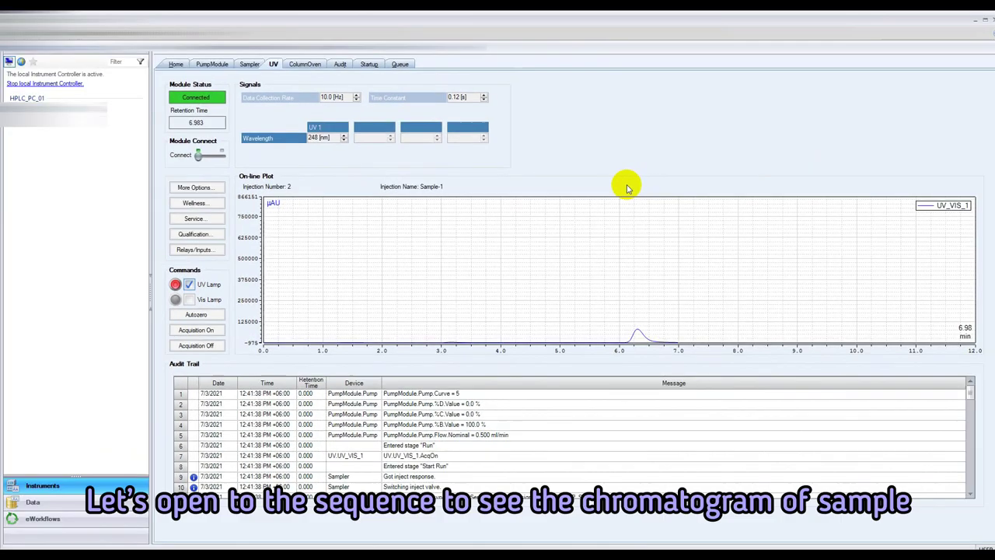
left_click(100, 502)
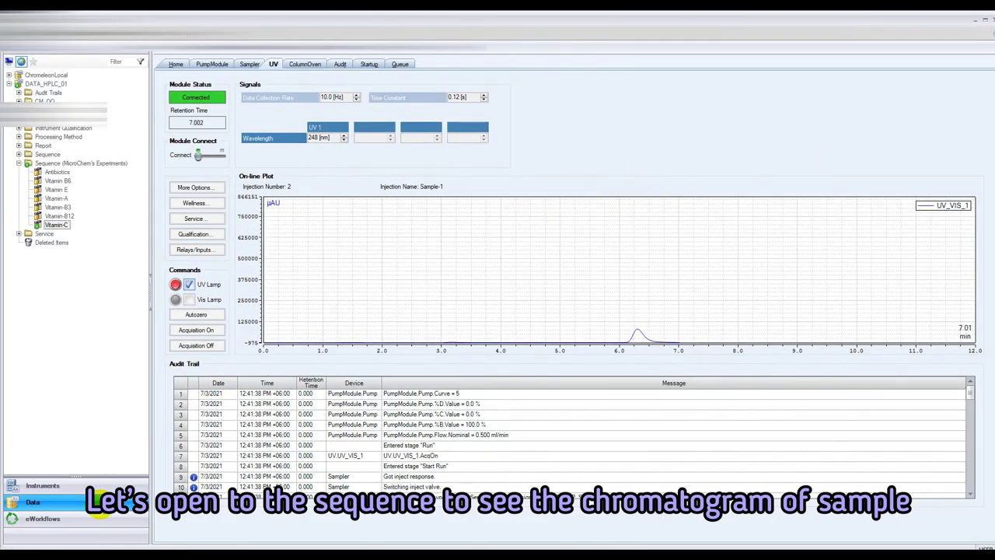
double_click(200, 122)
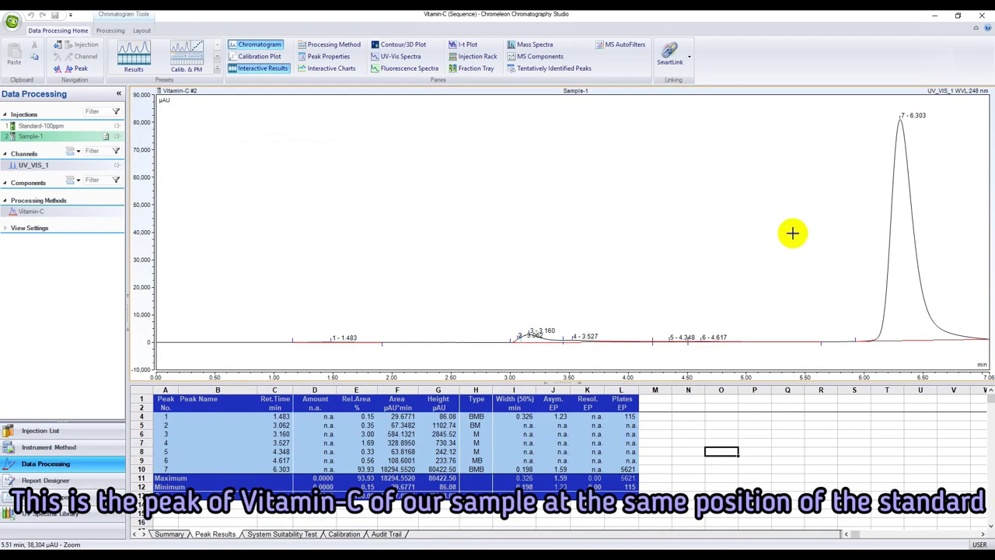
left_click(916, 291)
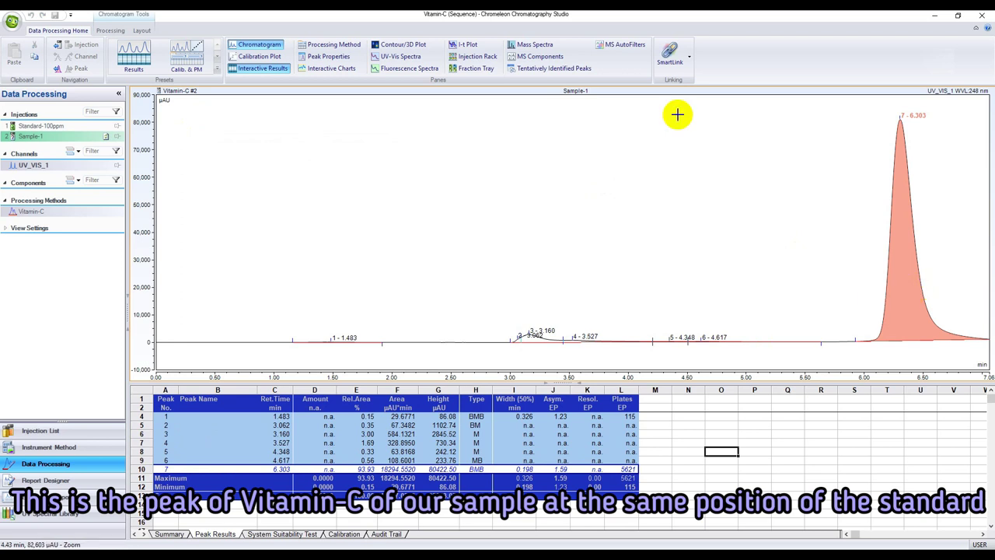
- Examine the peak area and height results of Sample-1 and close the chromatogram window
left_click(396, 388)
left_click(442, 388)
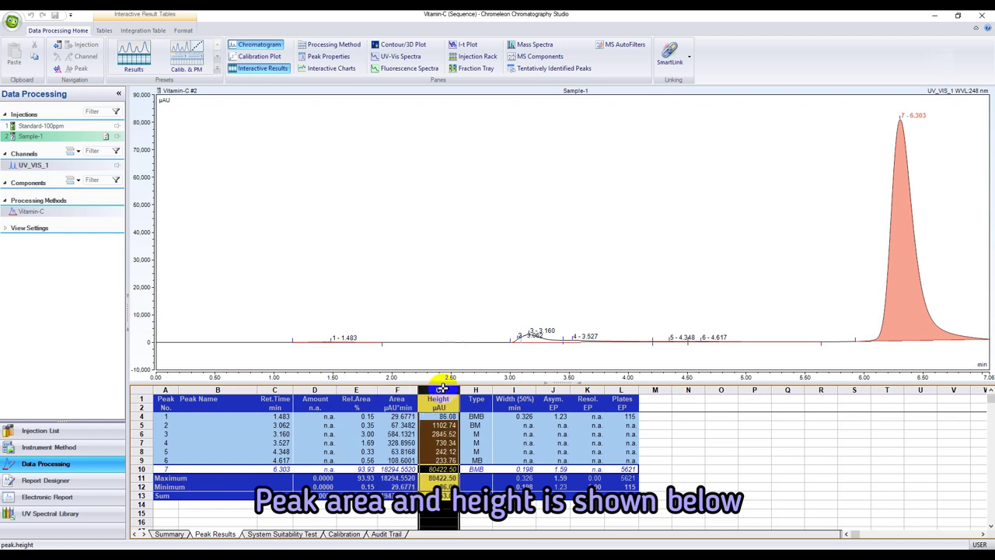
left_click(660, 388)
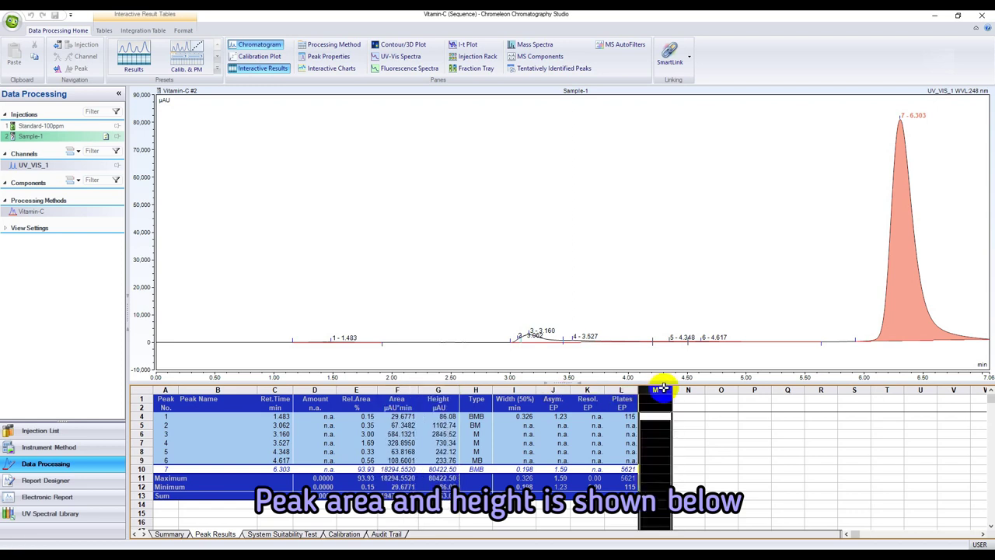
left_click(983, 16)
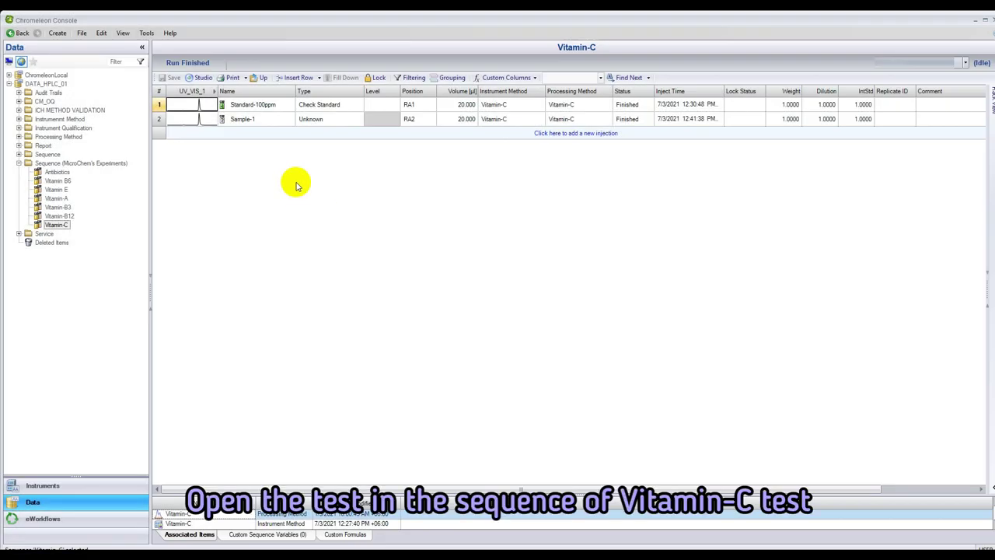
- Reopen the chromatogram of the finished Standard-100ppm injection and select its main peak
double_click(195, 105)
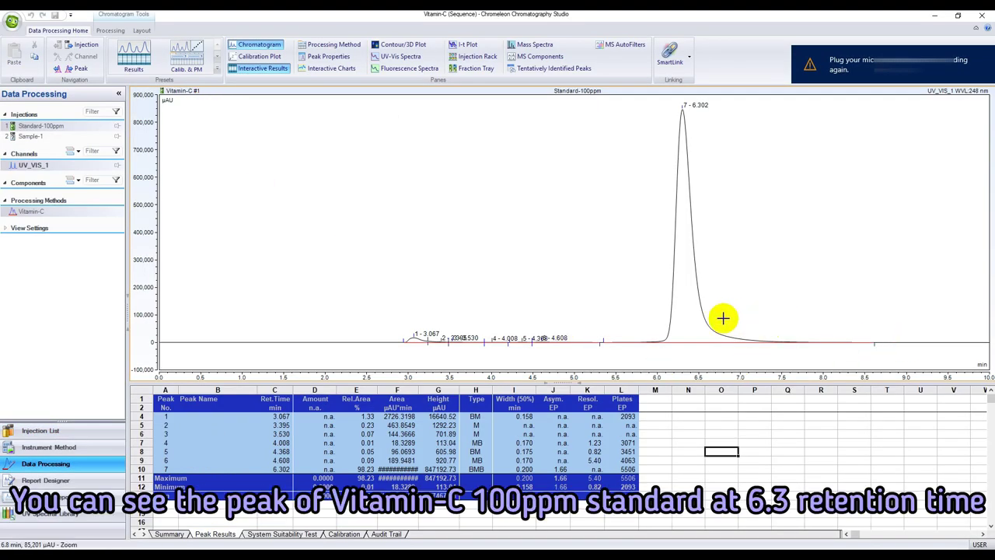
left_click(683, 314)
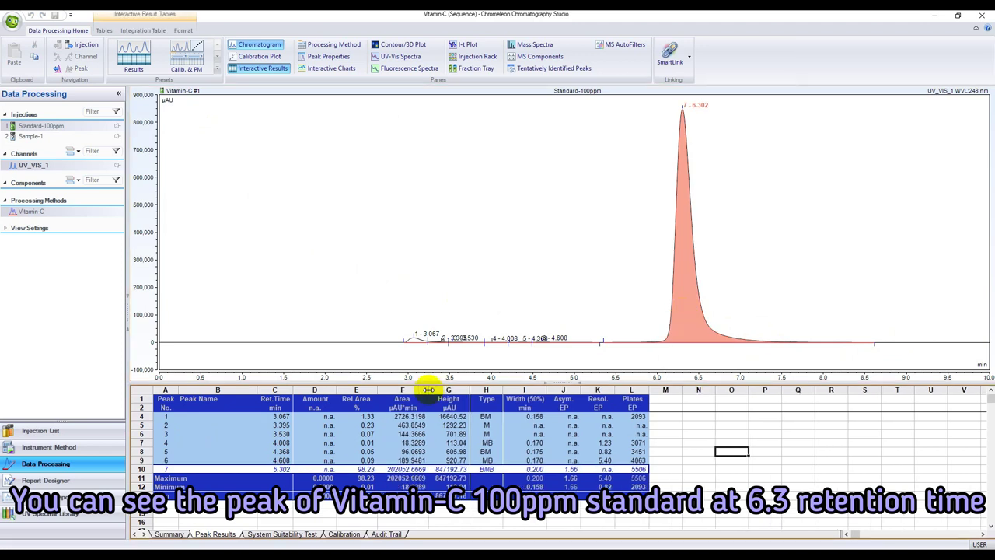